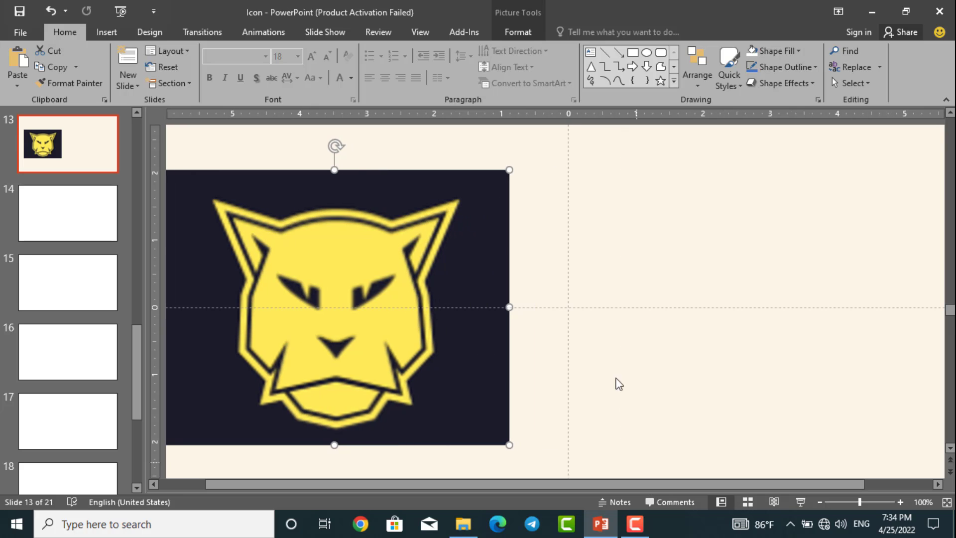
left_click(661, 68)
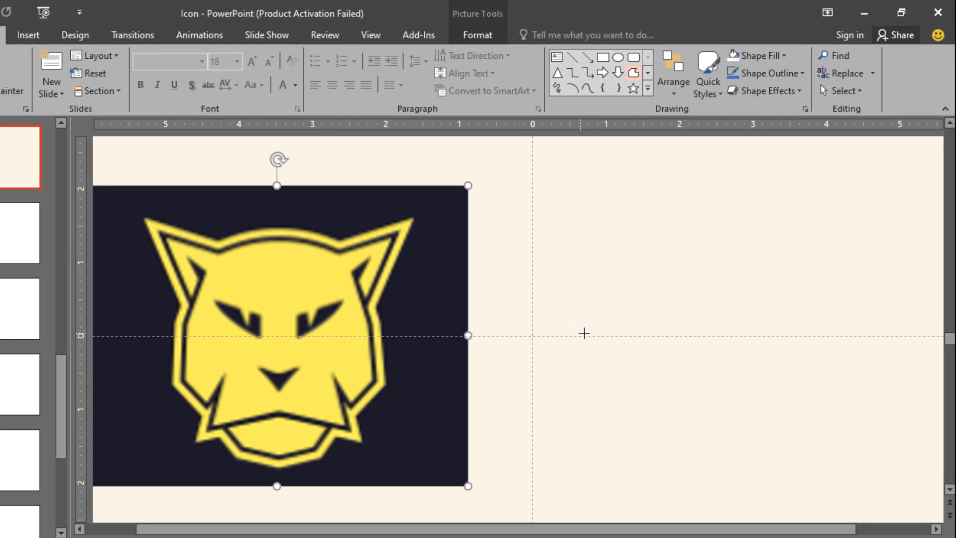
left_click(585, 335)
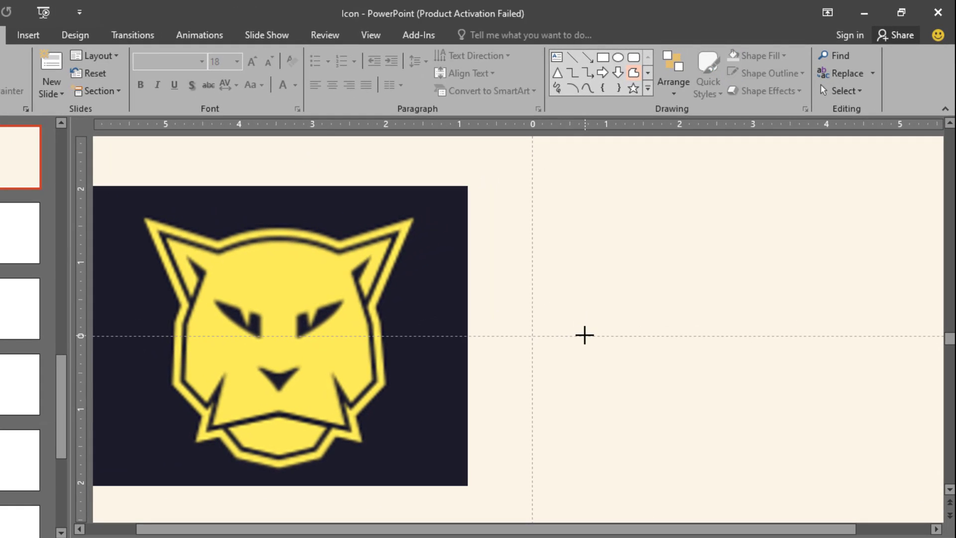
left_click(594, 315)
left_click(546, 237)
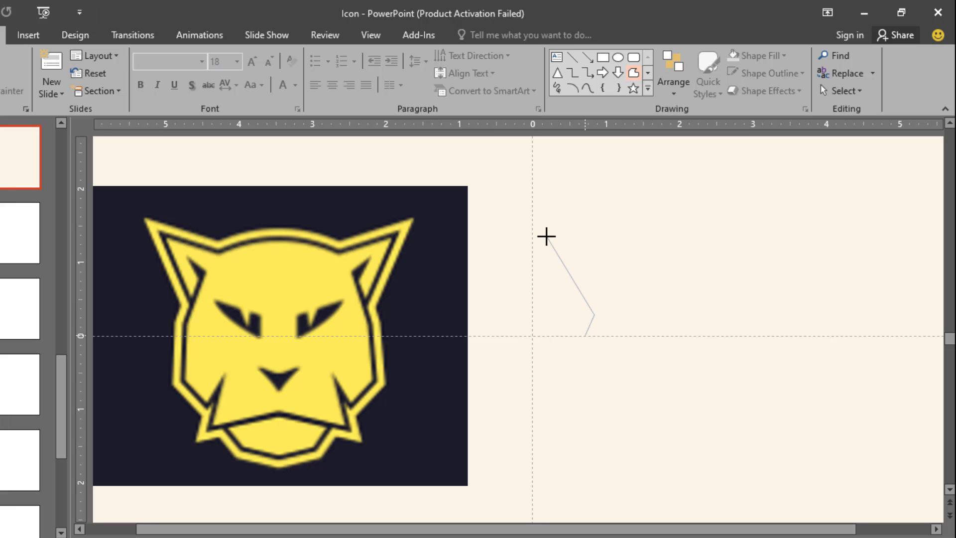
left_click(634, 262)
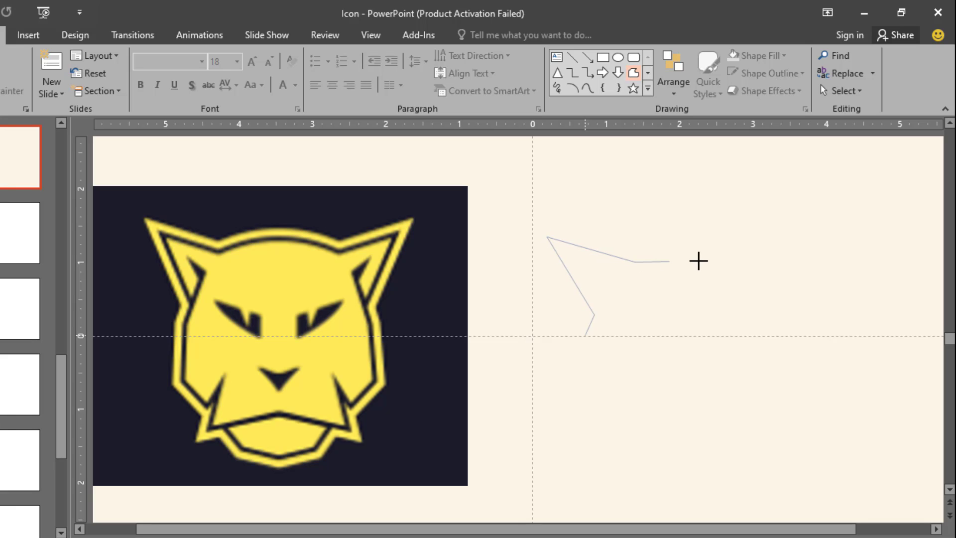
left_click(727, 265)
left_click(796, 234)
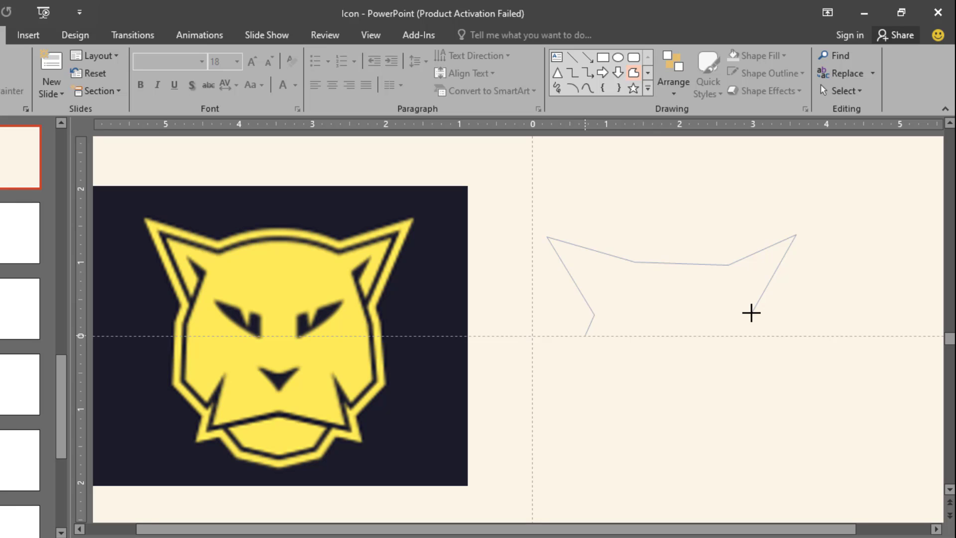
double_click(752, 313)
key("Delete")
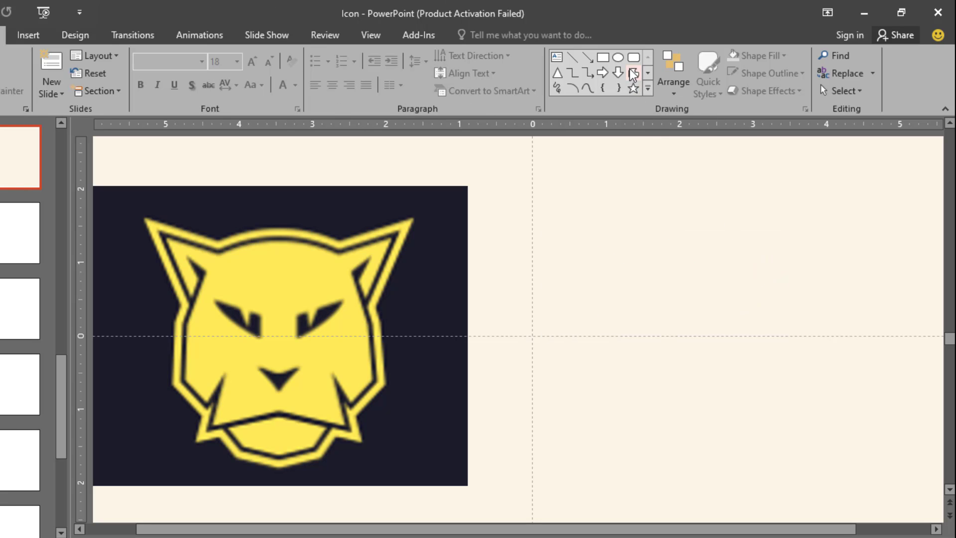
Trace the tiger head's outer silhouette in the picture with a freeform shape and move it to the empty area beside the picture
scroll(171, 331, "up", 1)
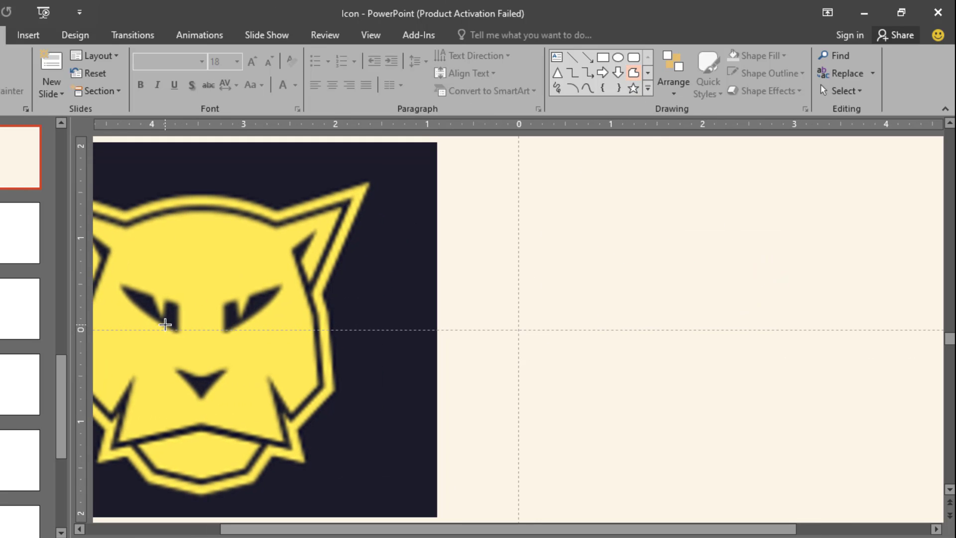
scroll(166, 324, "down", 1)
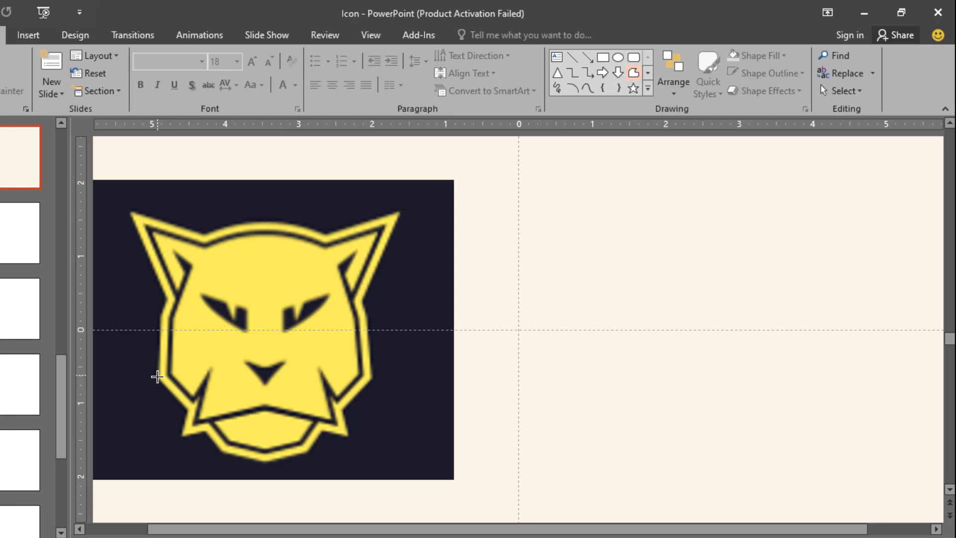
left_click(166, 298)
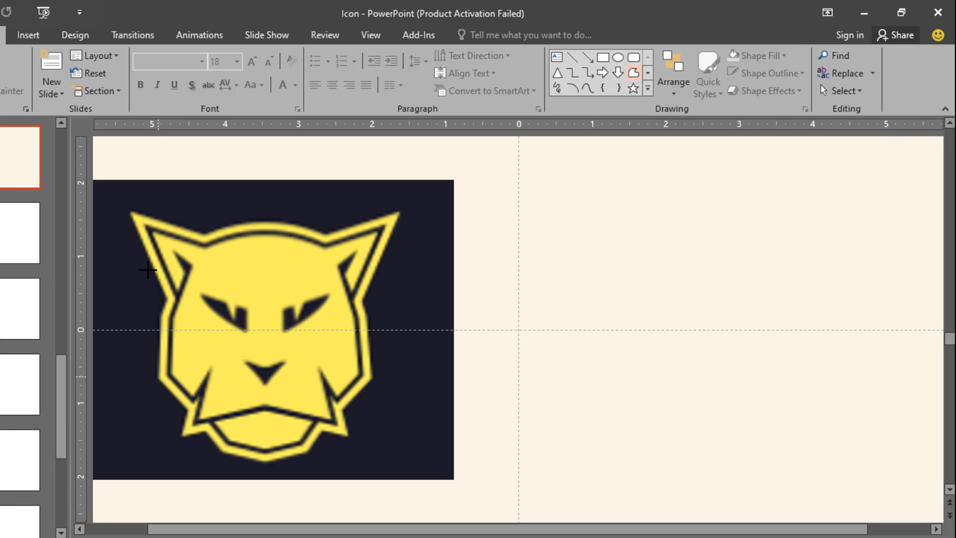
left_click(130, 213)
left_click(204, 233)
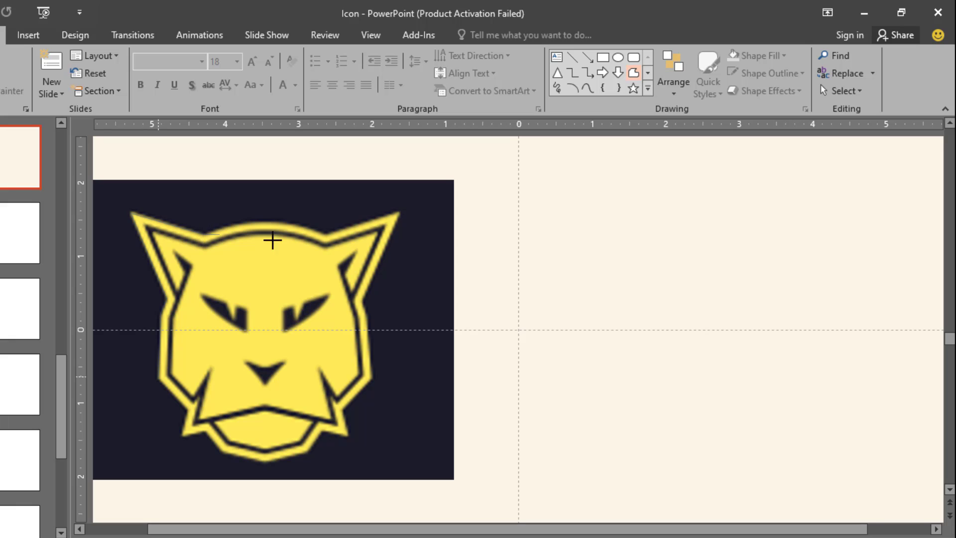
left_click(327, 233)
left_click(399, 210)
left_click(162, 379)
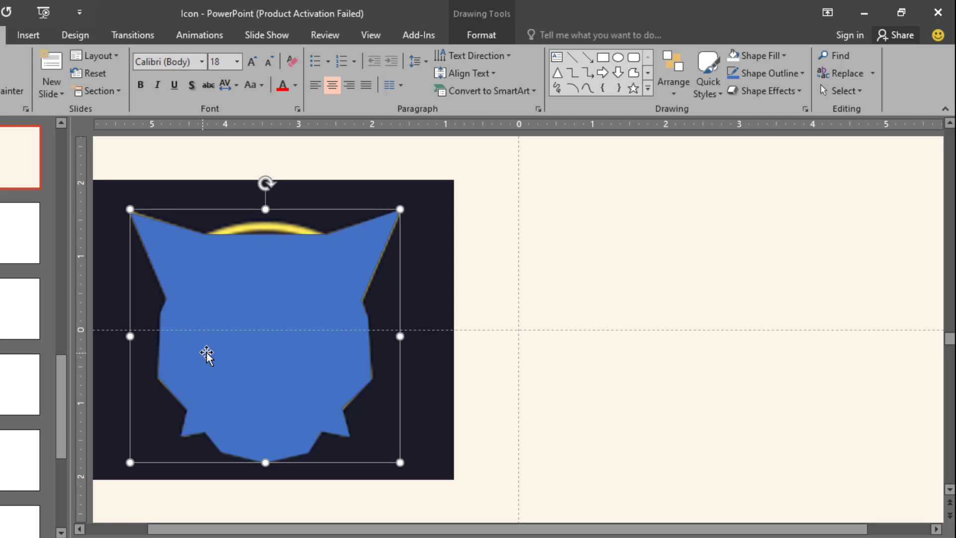
left_click_drag(207, 355, 566, 349)
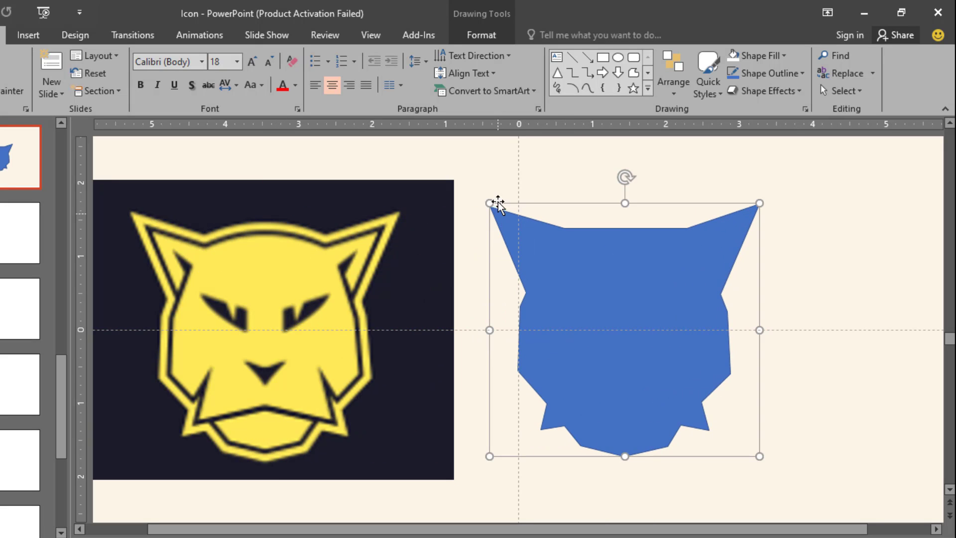
Fill the traced head silhouette with the standard Orange color and set it to No Outline
left_click(489, 155)
left_click(542, 249)
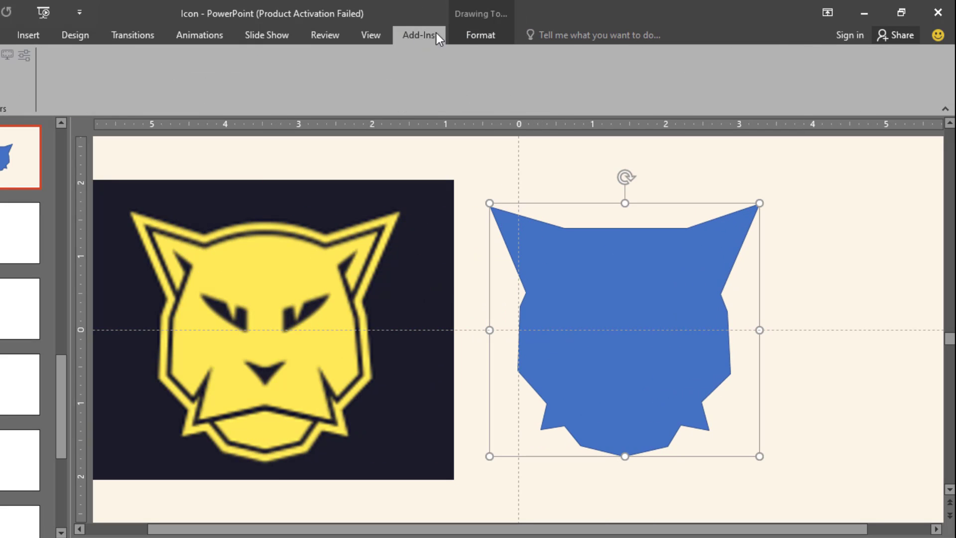
left_click(477, 35)
left_click(337, 74)
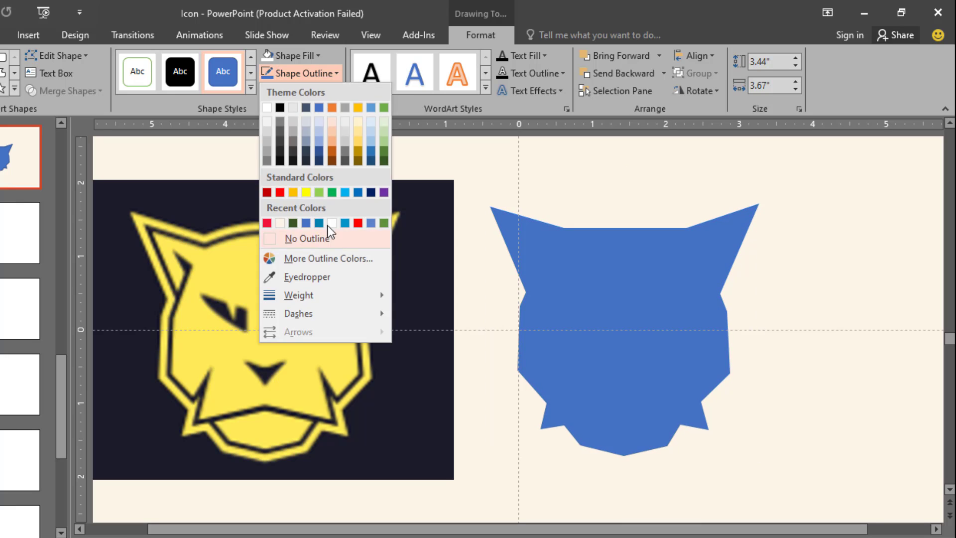
left_click(329, 226)
left_click(319, 55)
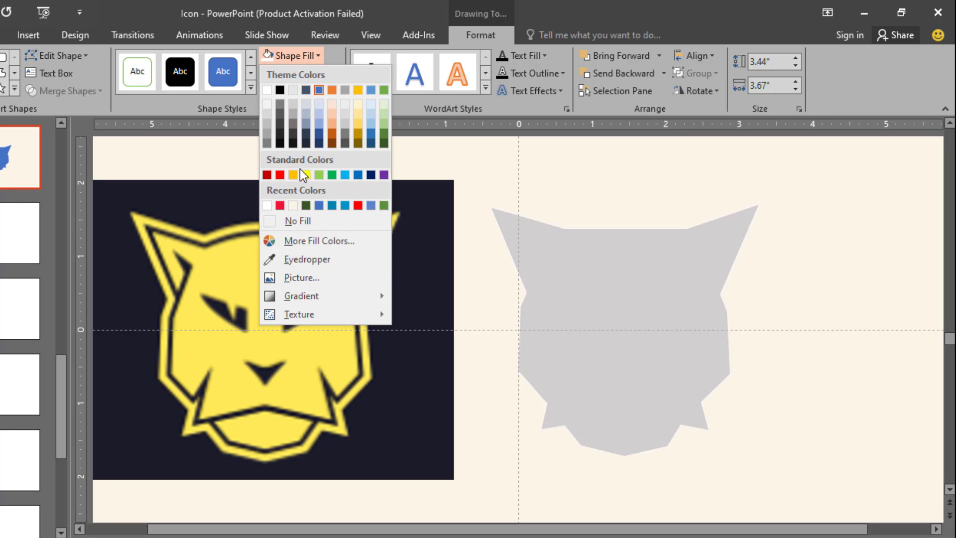
left_click(294, 175)
left_click(535, 187)
double_click(551, 230)
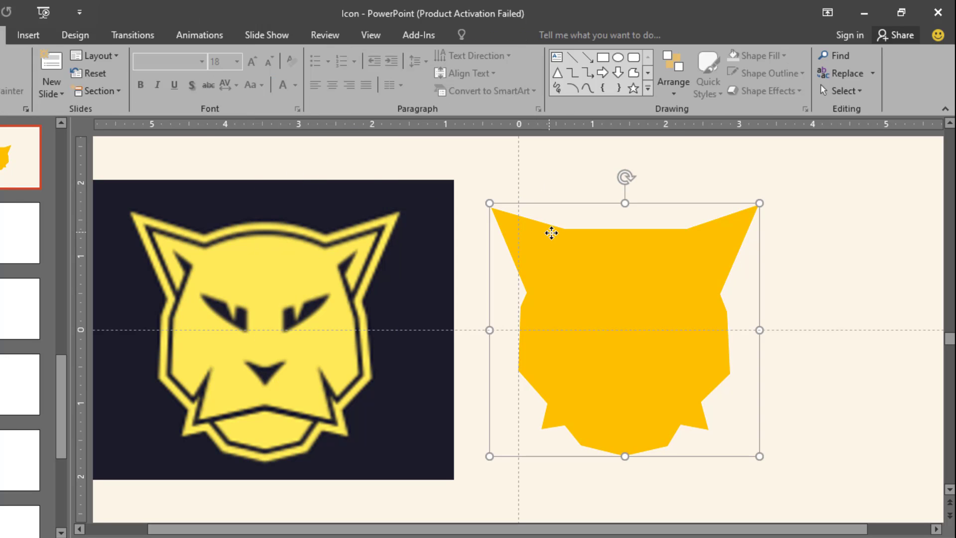
left_click(337, 74)
left_click(321, 235)
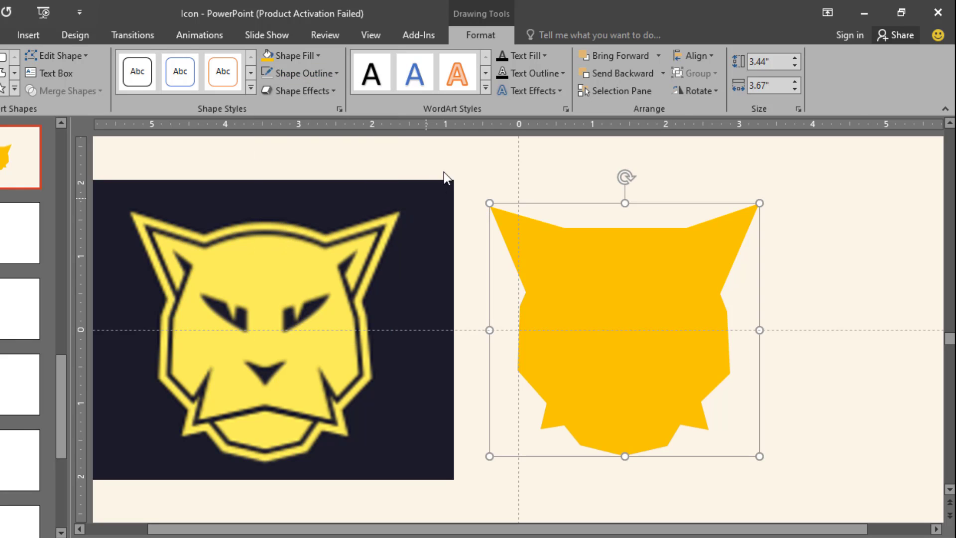
left_click(444, 172)
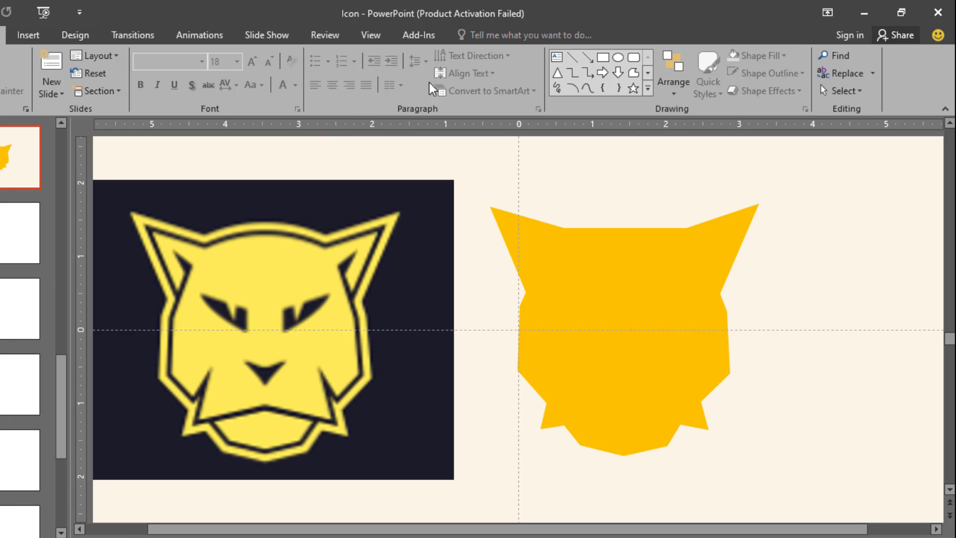
Trace the inner dark face line in the picture with a freeform shape and place it centered over the orange head silhouette
left_click(633, 73)
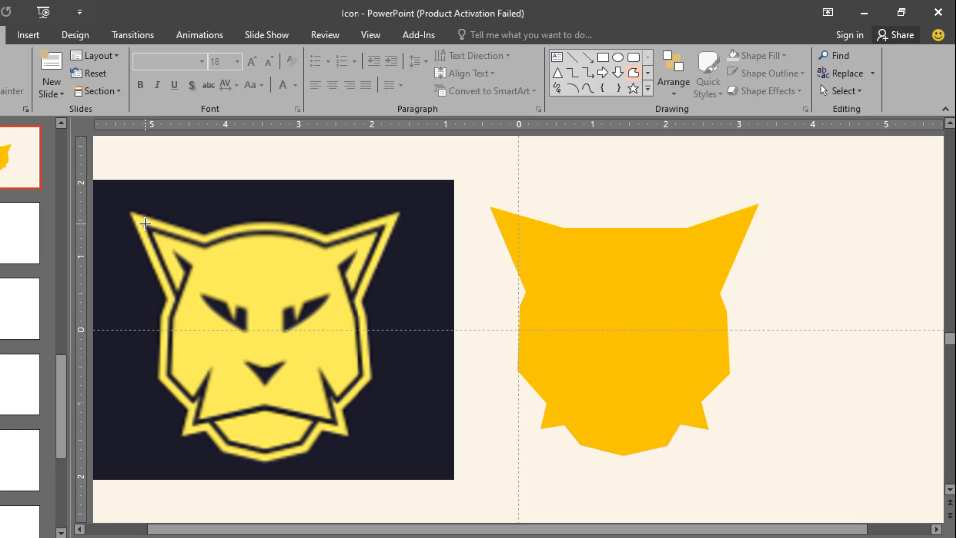
left_click(205, 244)
left_click(326, 246)
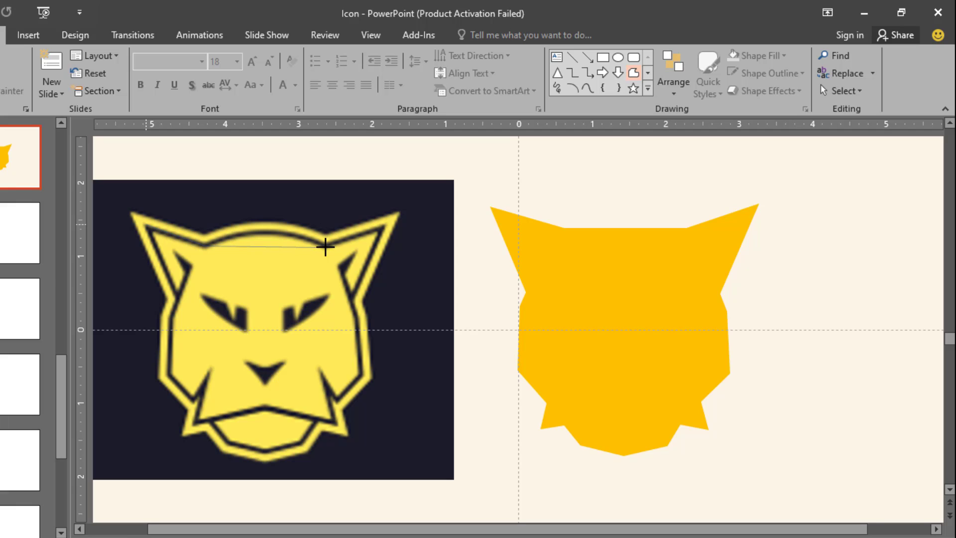
left_click(385, 228)
left_click(352, 297)
left_click(356, 315)
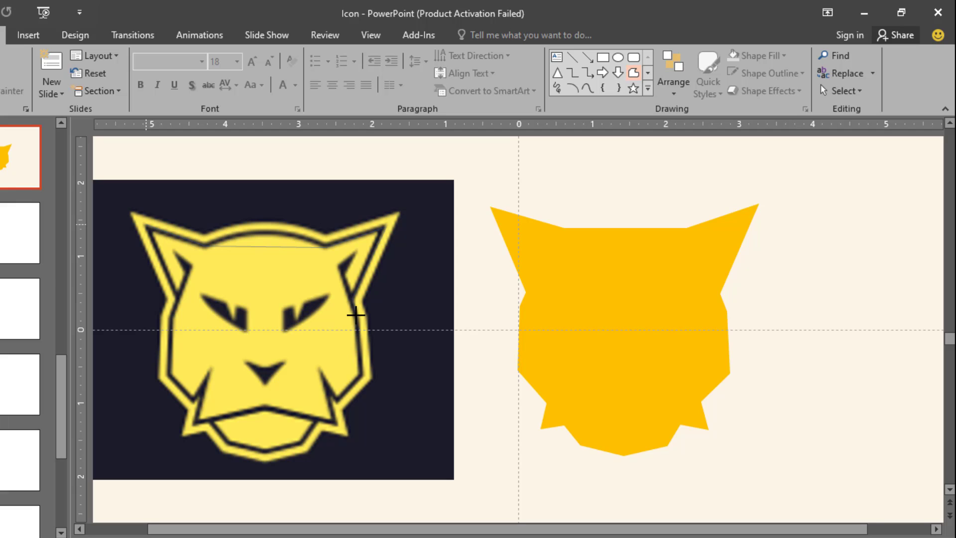
left_click(360, 375)
left_click(194, 422)
left_click(144, 228)
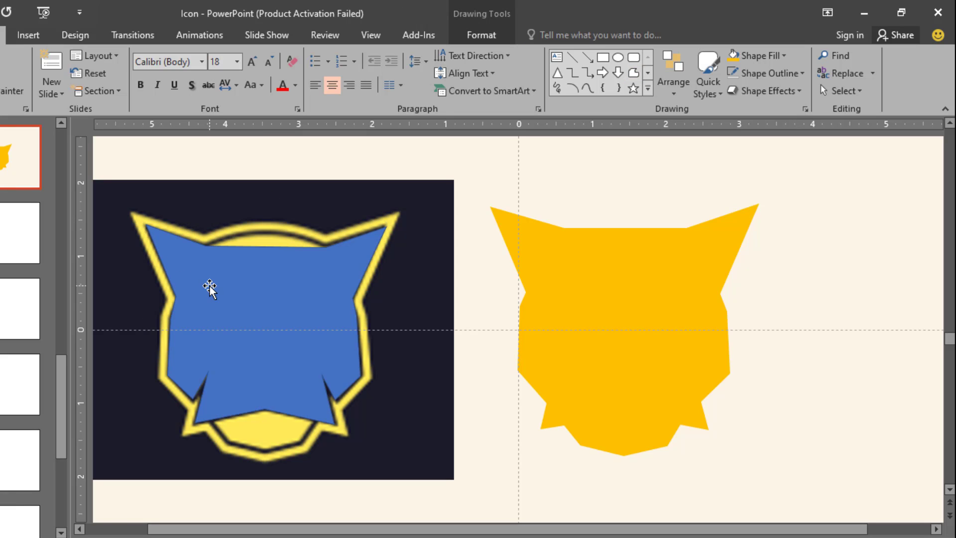
left_click_drag(210, 285, 567, 282)
Edit the orange silhouette's points to bend the straight edge between the ears into an upward arch
left_click(537, 224)
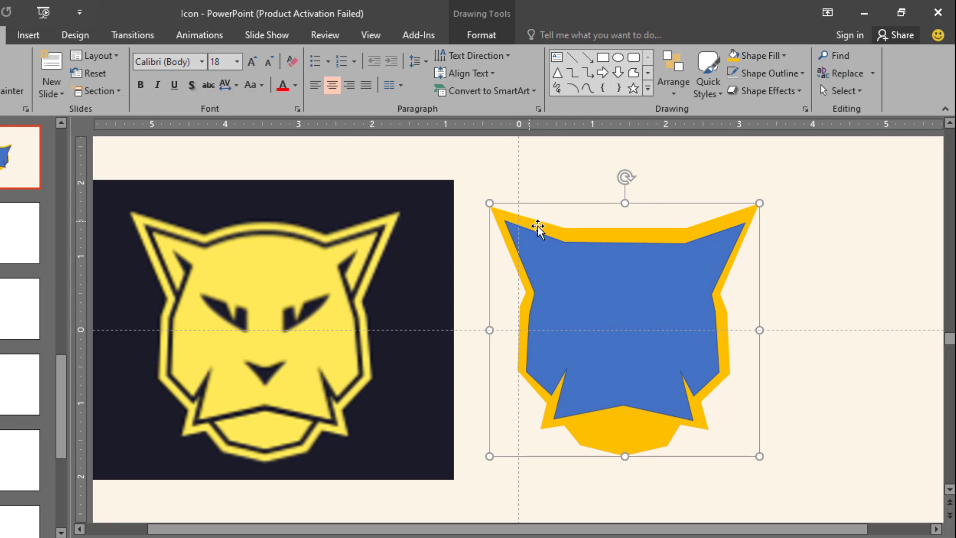
right_click(550, 229)
left_click(587, 334)
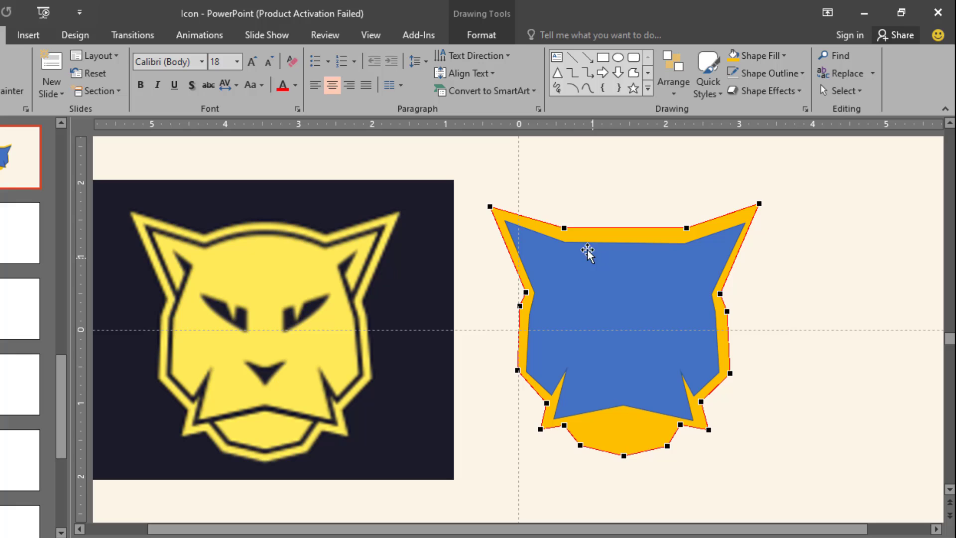
left_click(564, 227)
left_click_drag(604, 227, 643, 211)
left_click(686, 228)
Edit the blue inner face shape's points to curve its straight edge between the ears into a matching arch
left_click(633, 262)
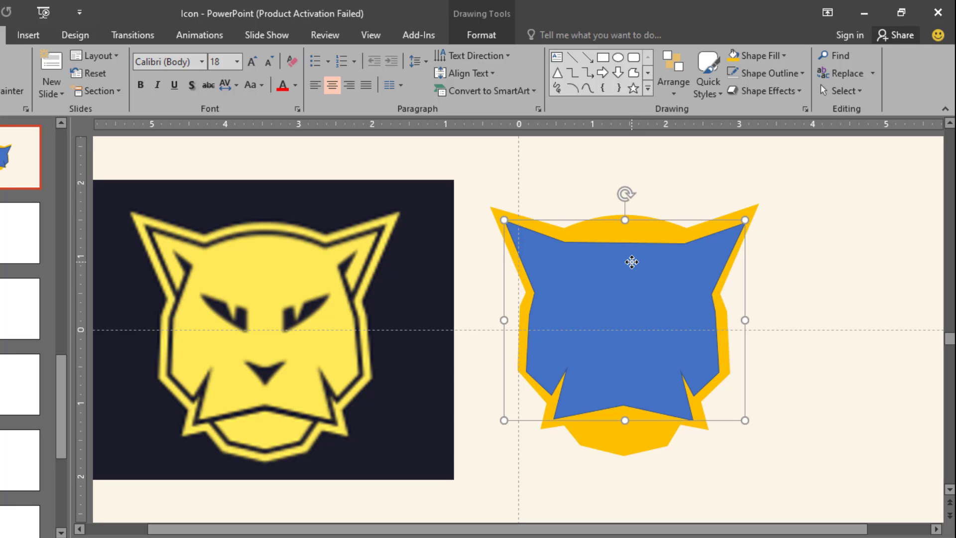
right_click(631, 262)
left_click(668, 369)
left_click(564, 242)
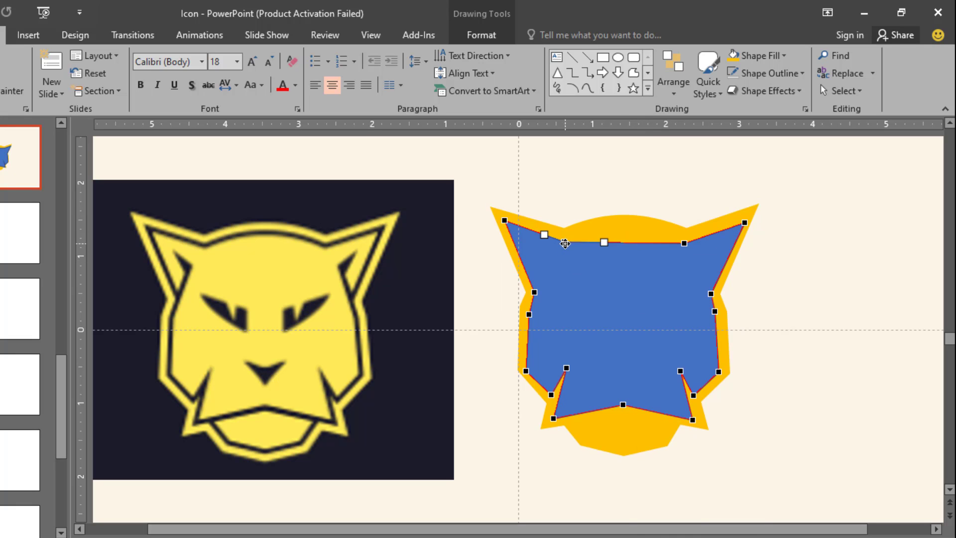
left_click_drag(603, 242, 647, 228)
left_click(684, 243)
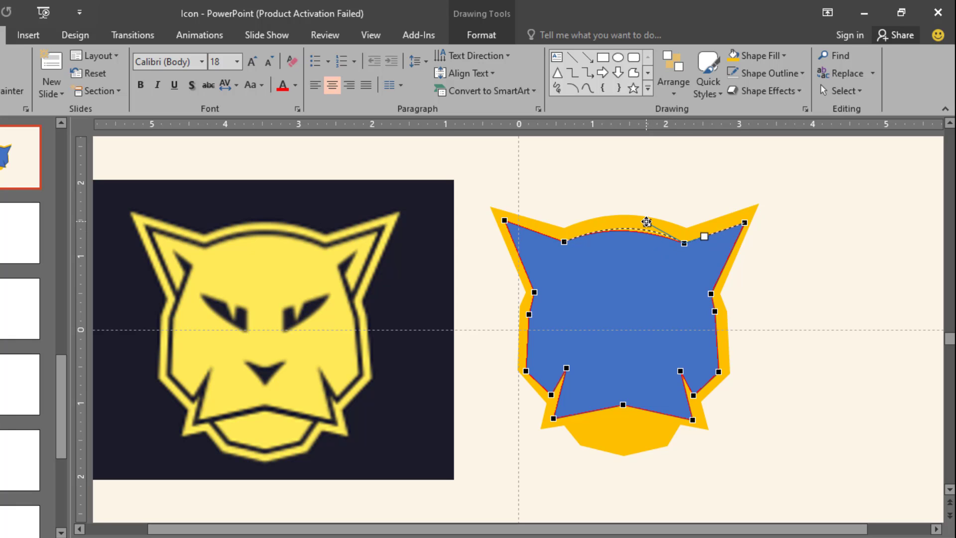
Raise the two inner ear corner points of the blue face shape slightly toward the silhouette's edge
left_click_drag(564, 242, 565, 239)
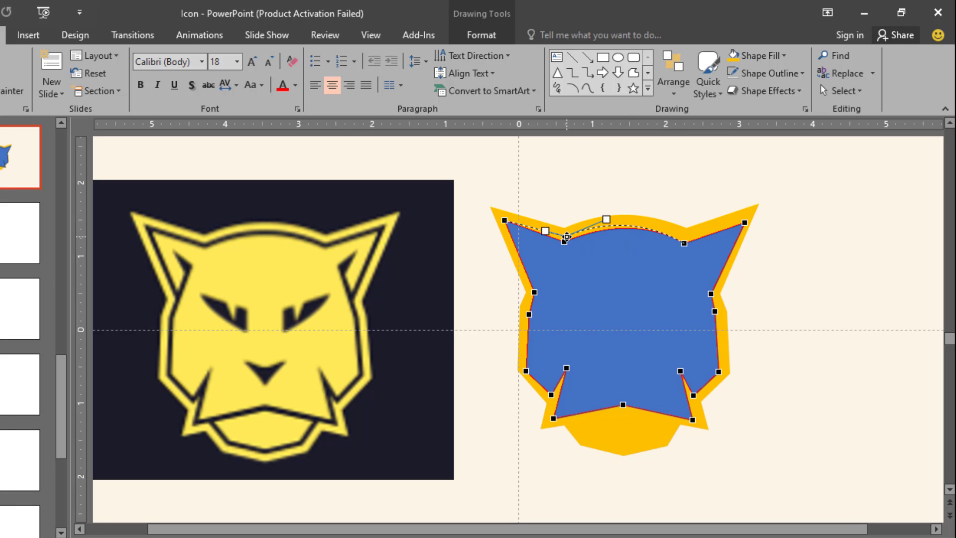
left_click(682, 244)
left_click_drag(682, 244, 684, 239)
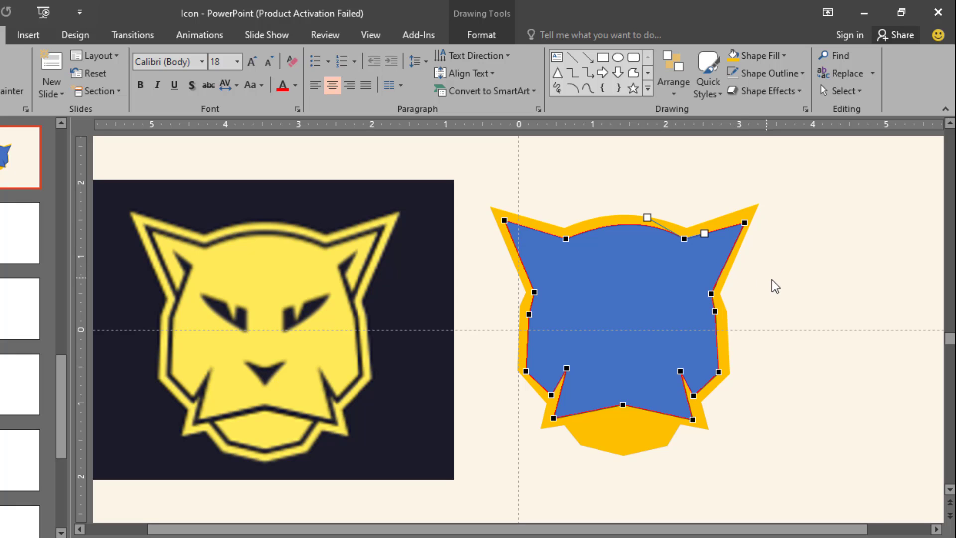
left_click(654, 176)
Give the inner face shape a black 4½ pt outline and no fill
left_click(635, 257)
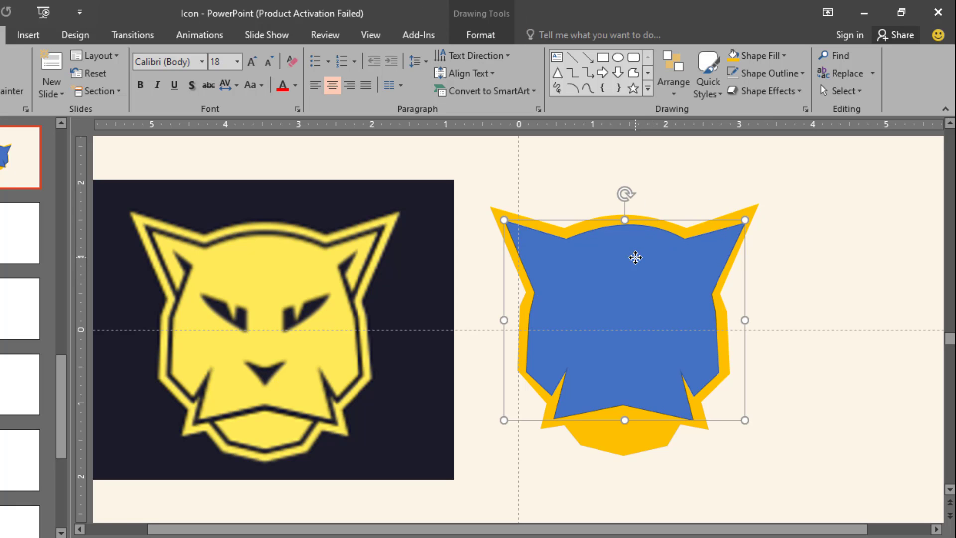
left_click(474, 34)
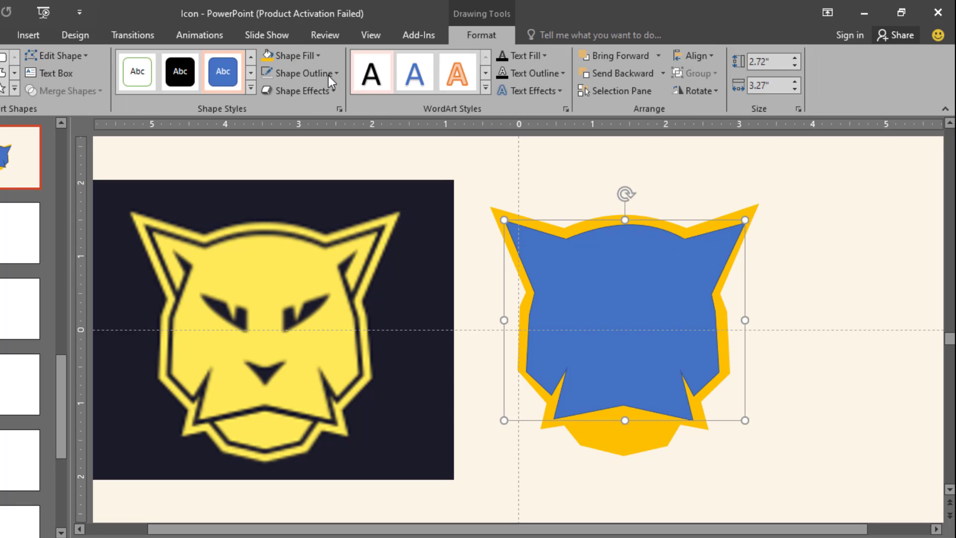
left_click(336, 73)
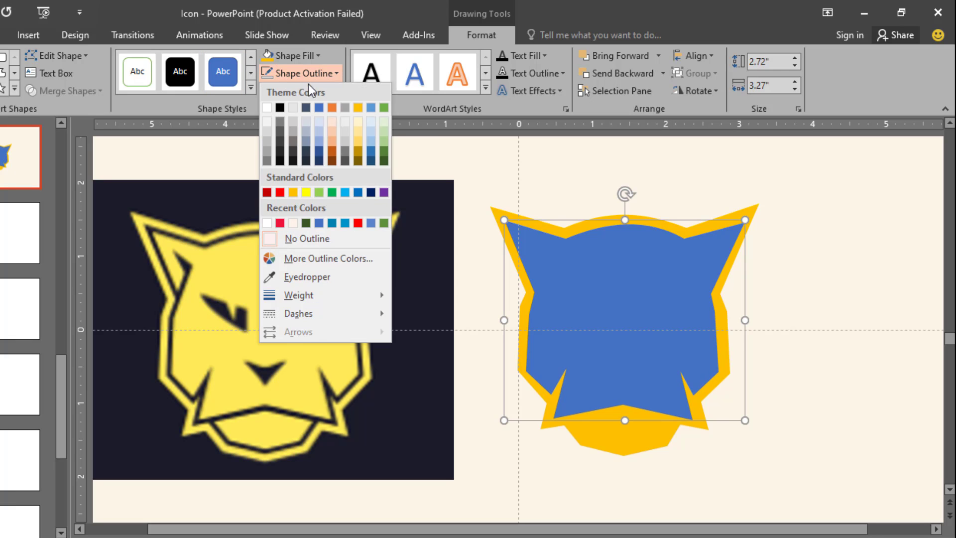
left_click(276, 106)
left_click(313, 55)
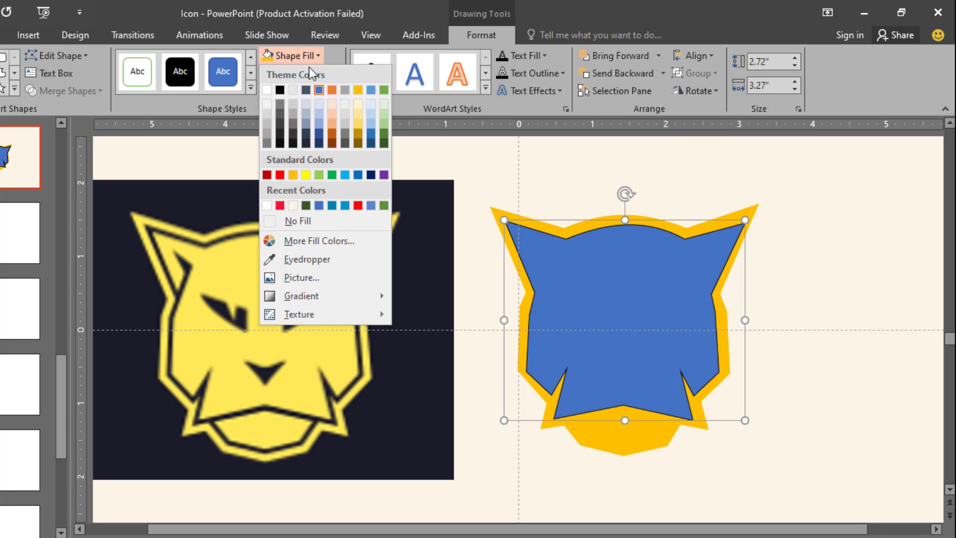
left_click(314, 222)
left_click(336, 74)
mouse_move(373, 294)
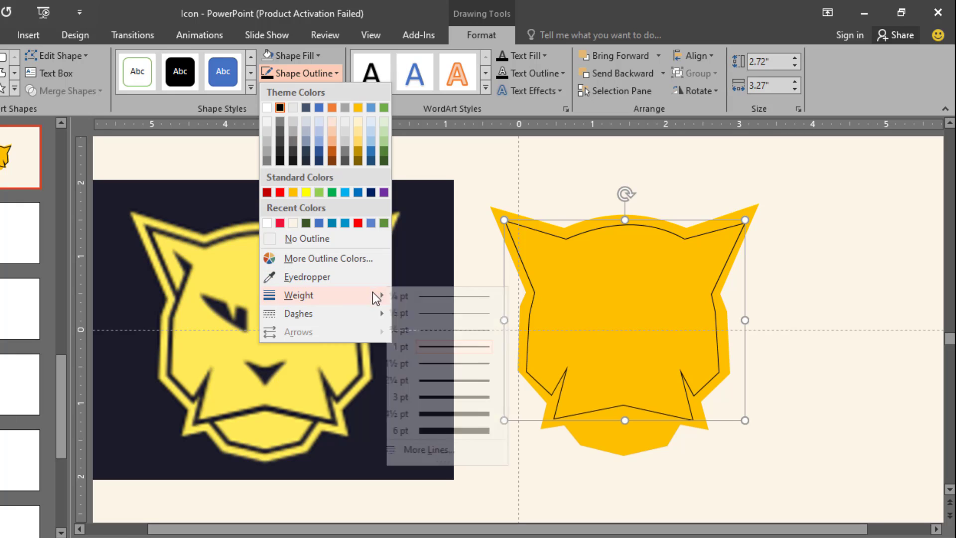
left_click(456, 418)
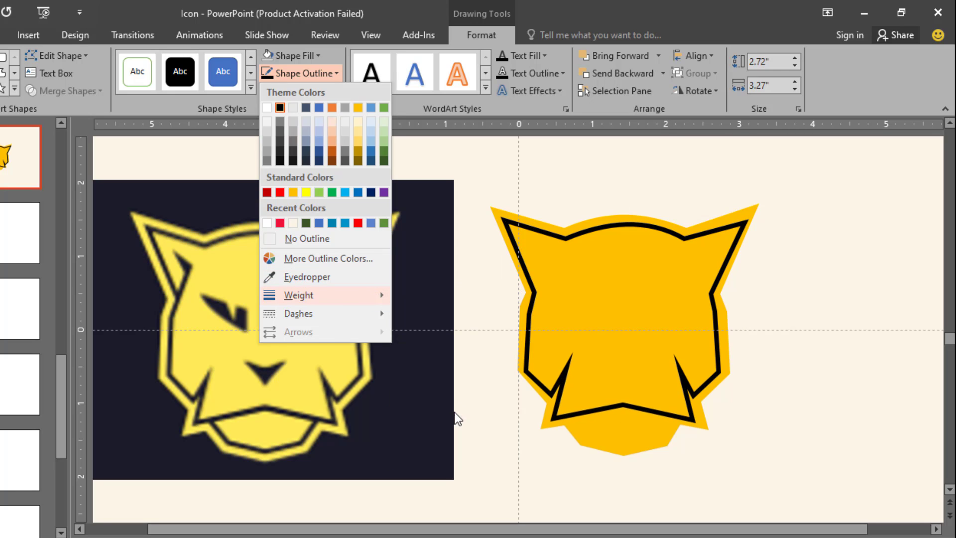
Trace the chin outline below the mouth in the reference picture as an open five-point freeform line
left_click(515, 183)
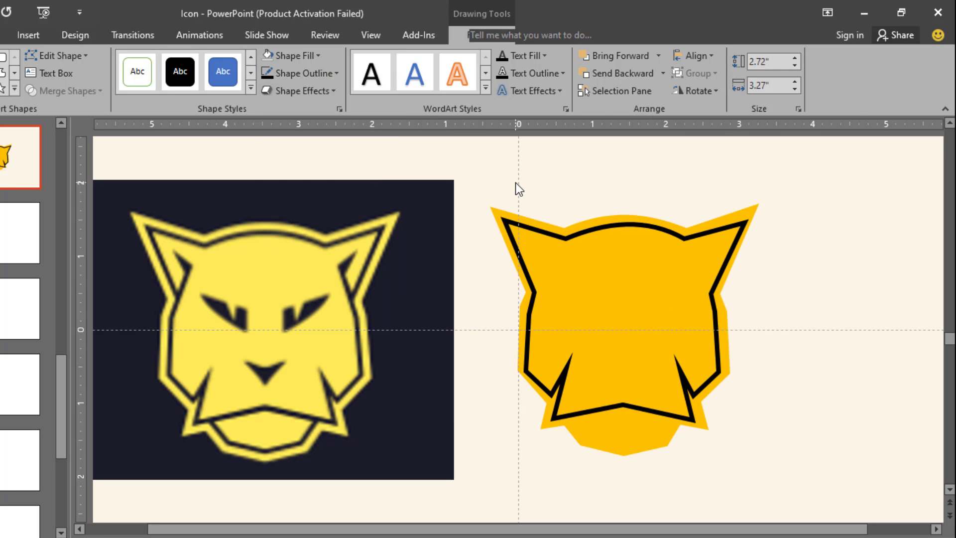
scroll(521, 207, "up", 1)
scroll(519, 206, "down", 1)
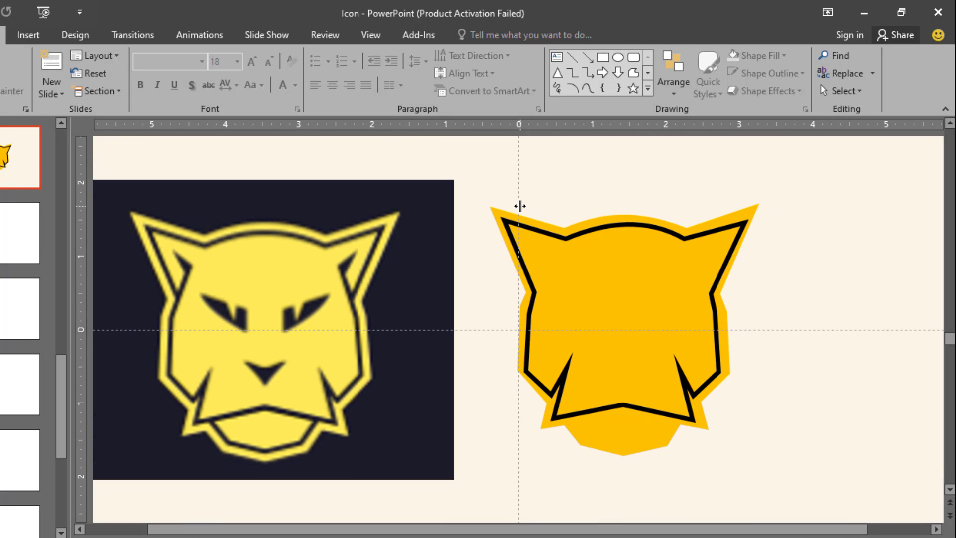
left_click(633, 72)
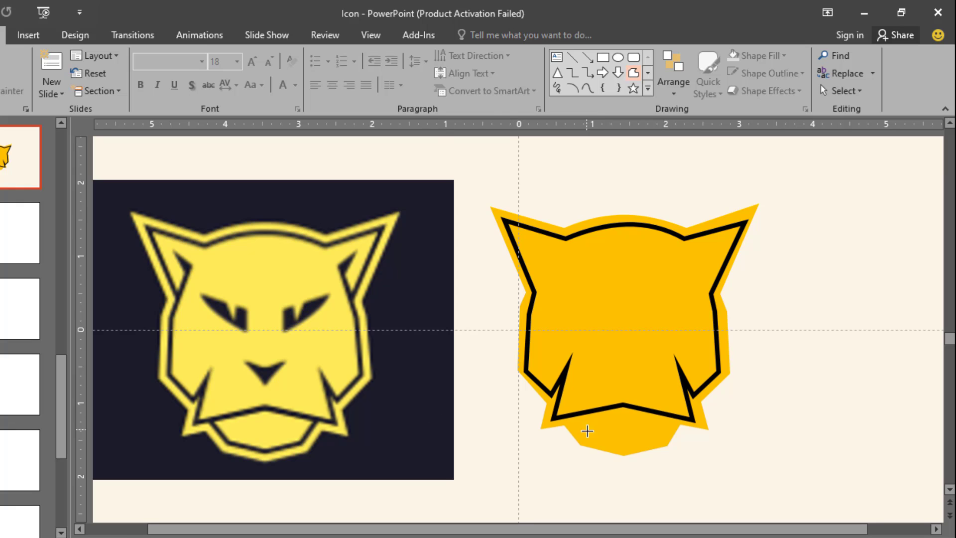
scroll(615, 429, "up", 1)
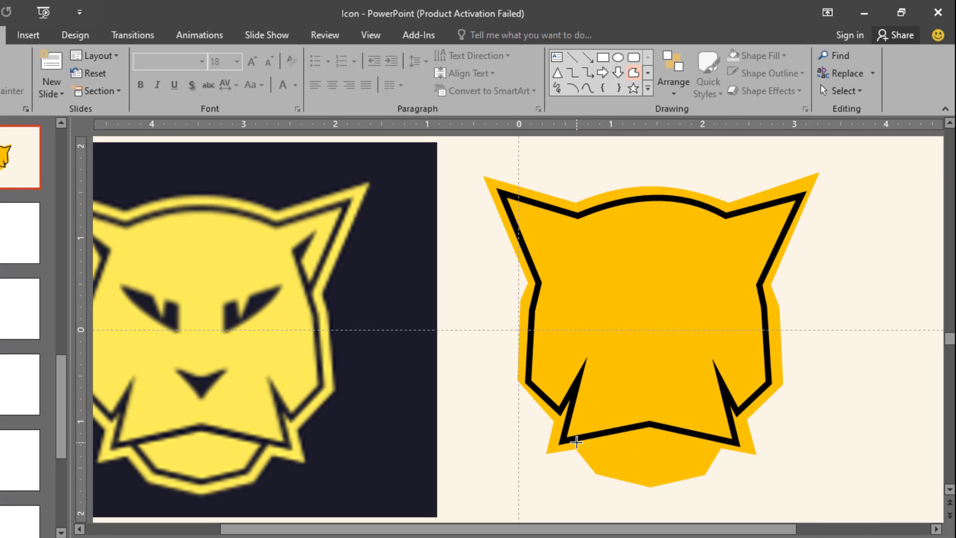
scroll(569, 444, "down", 1)
scroll(179, 458, "up", 1)
left_click(132, 442)
left_click(154, 470)
left_click(200, 482)
left_click(244, 470)
double_click(265, 440)
Move the traced chin line onto the chin of the orange silhouette, just below the mouth edge
left_click_drag(253, 454, 701, 456)
key("Up")
key("Up")
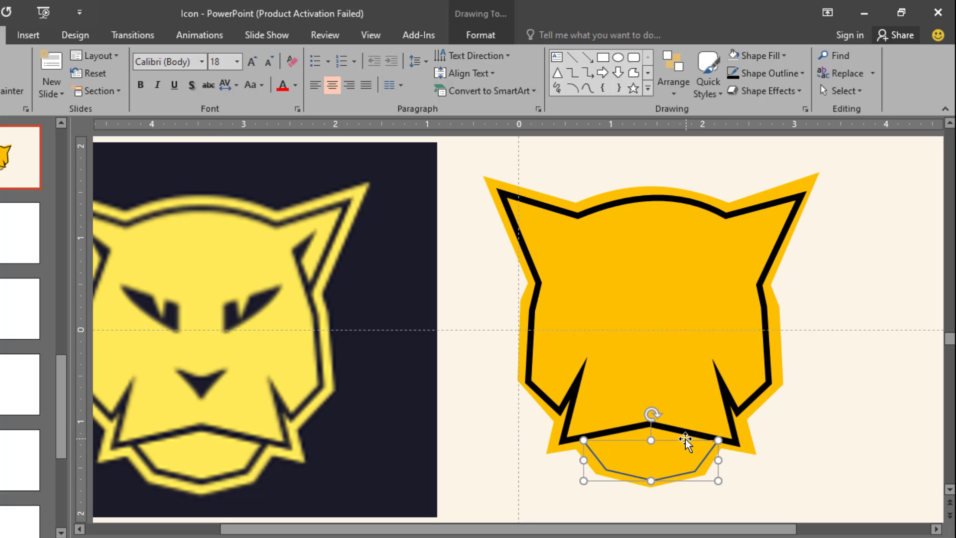
Give the chin line a black 4½ pt outline and nudge it up slightly toward the mouth edge
left_click(471, 35)
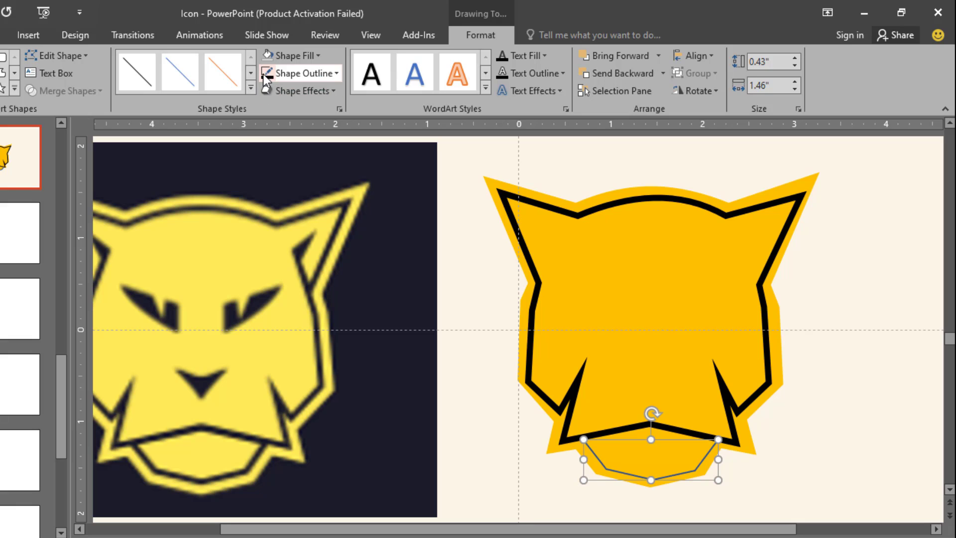
left_click(314, 74)
left_click(340, 73)
mouse_move(370, 294)
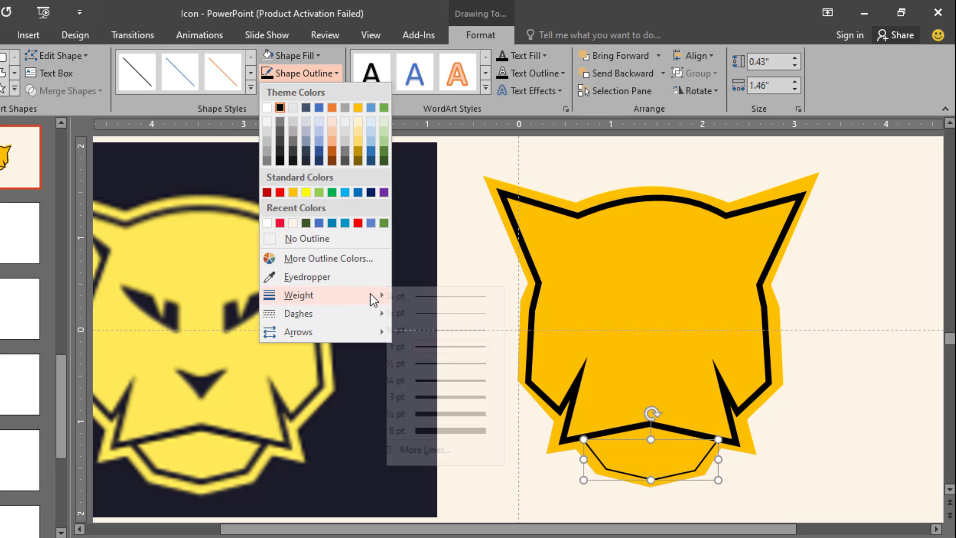
left_click(447, 414)
left_click(600, 464)
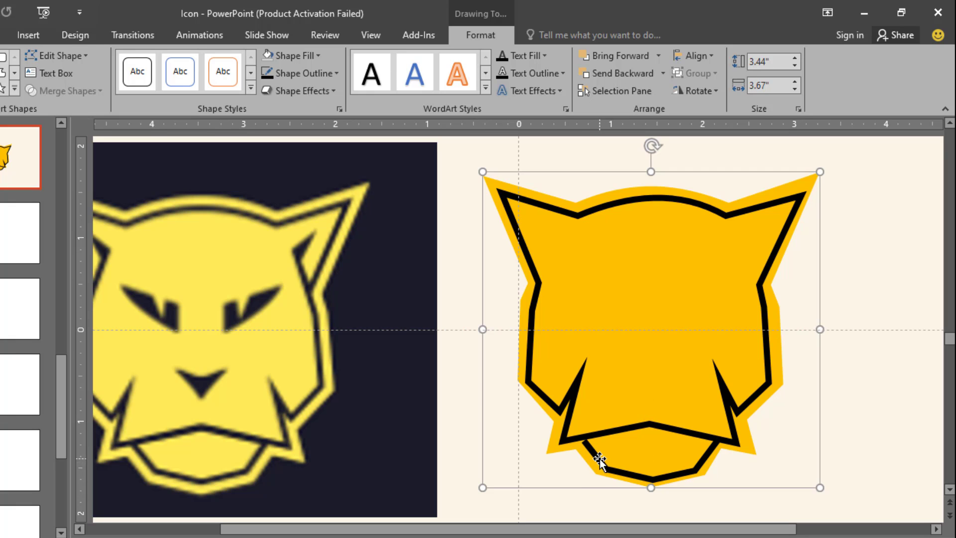
left_click(598, 460)
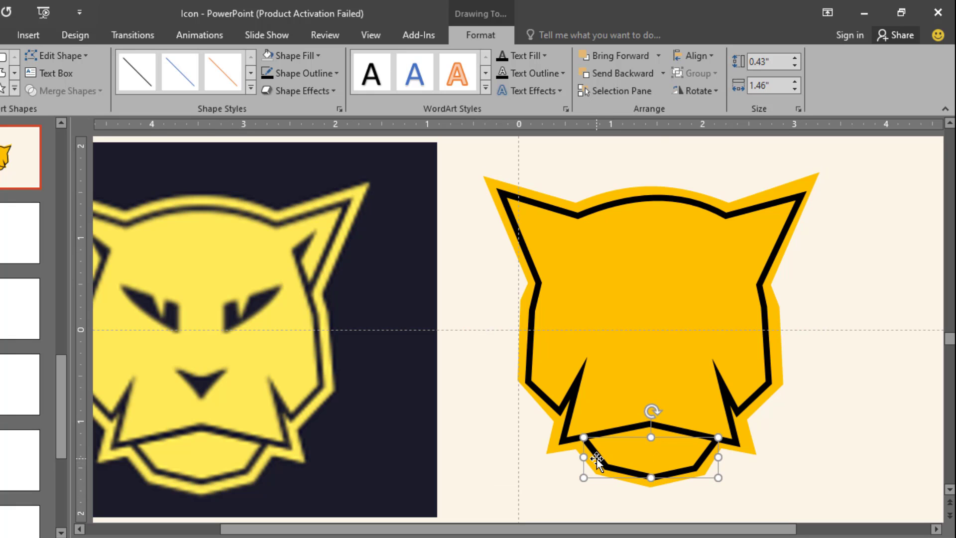
left_click(538, 489)
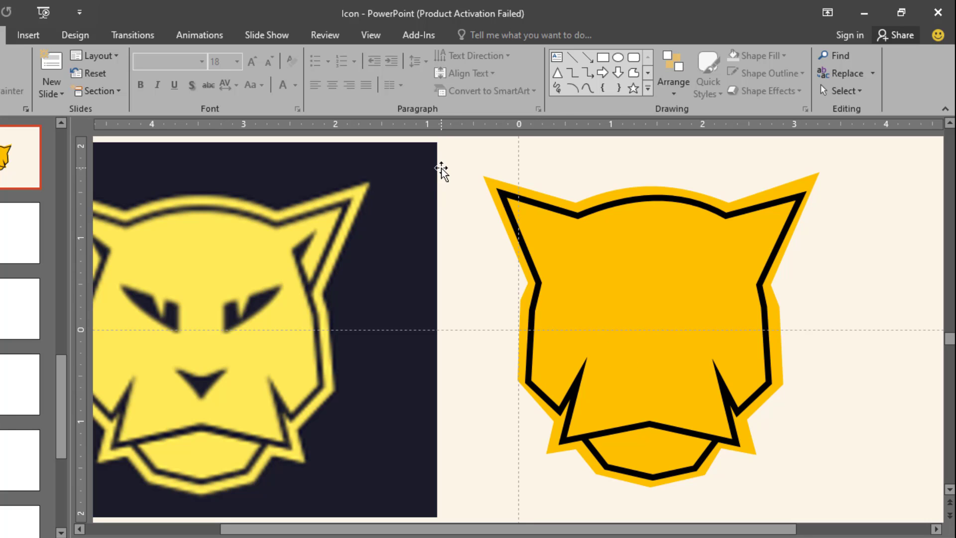
left_click(629, 75)
left_click(221, 325)
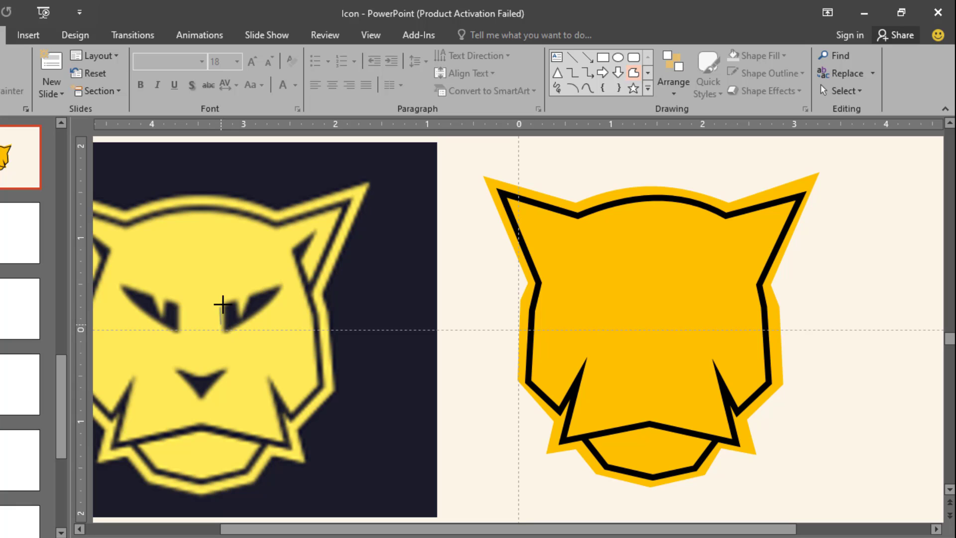
key("Escape")
key("Delete")
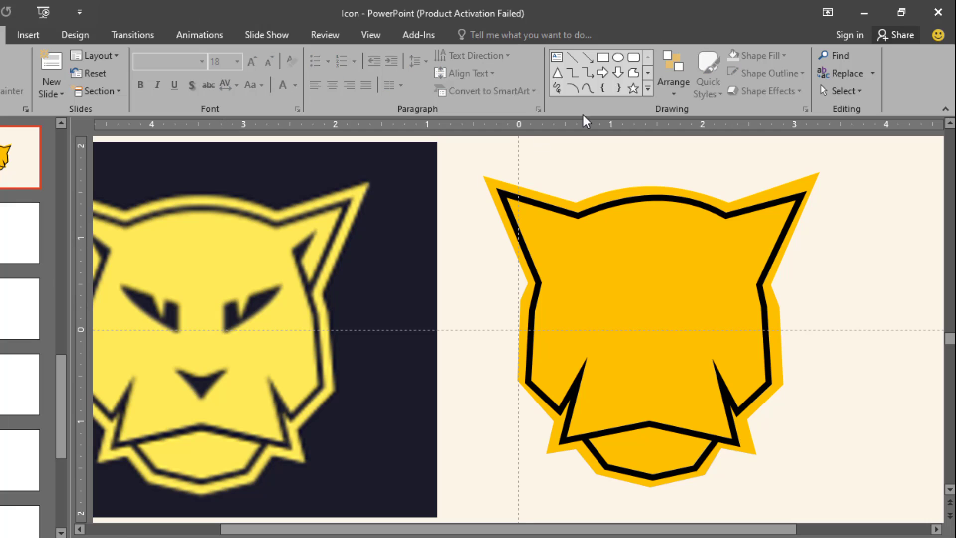
Trace the reference tiger's right-hand notched eye as a closed freeform shape about 0.63" wide and 0.5" high
left_click(633, 75)
left_click(254, 321)
left_click(280, 287)
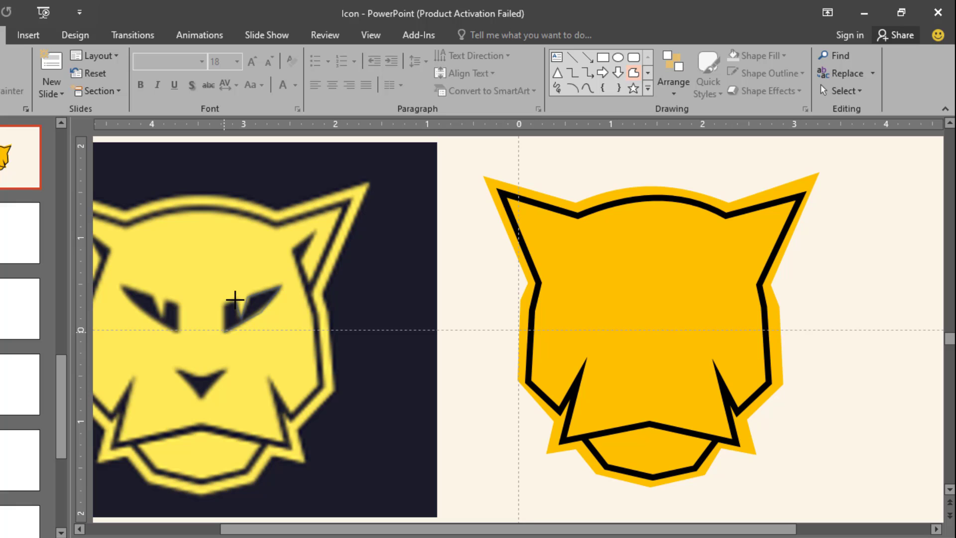
left_click(221, 331)
left_click(224, 332)
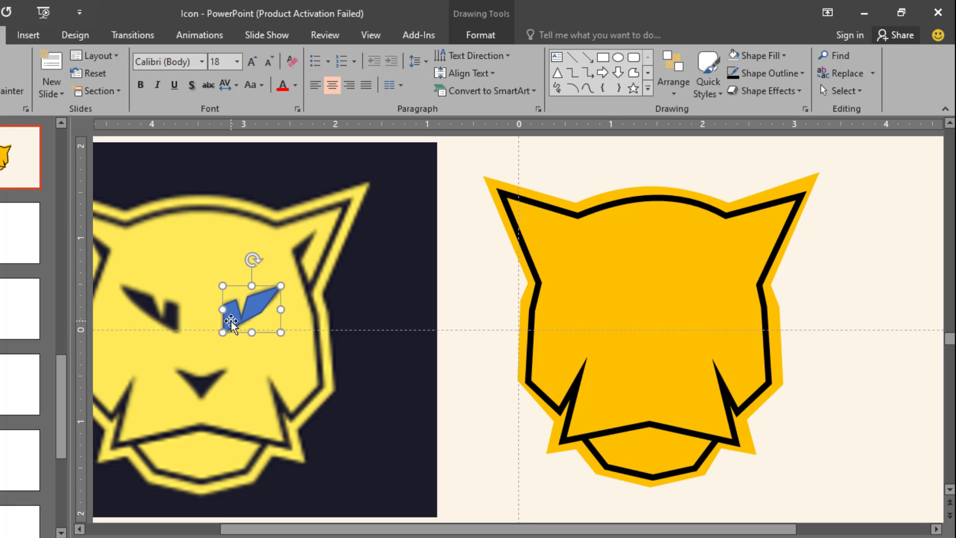
left_click_drag(230, 322, 232, 321)
Duplicate the eye shape, flip the copy horizontally and place it over the reference's left-hand eye
key("ctrl+d")
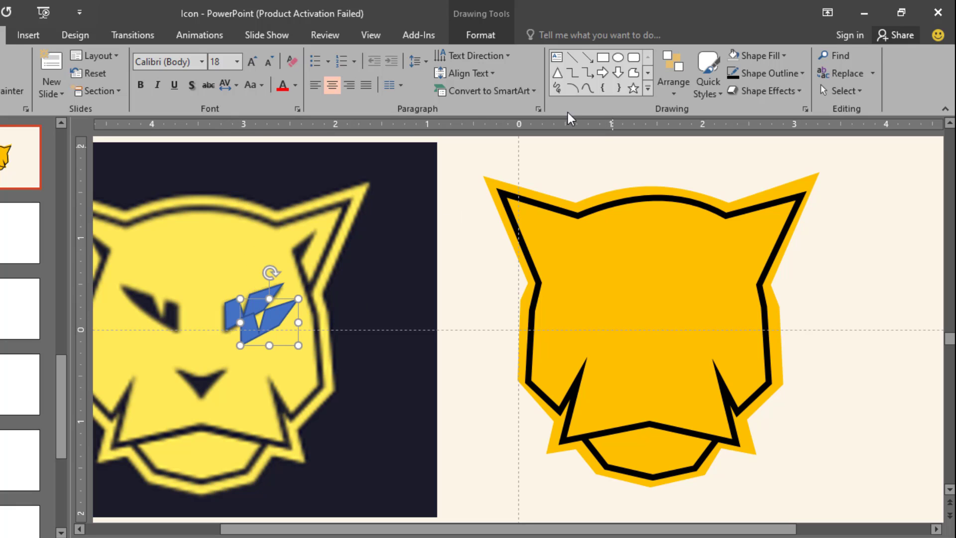
left_click(471, 35)
left_click(707, 90)
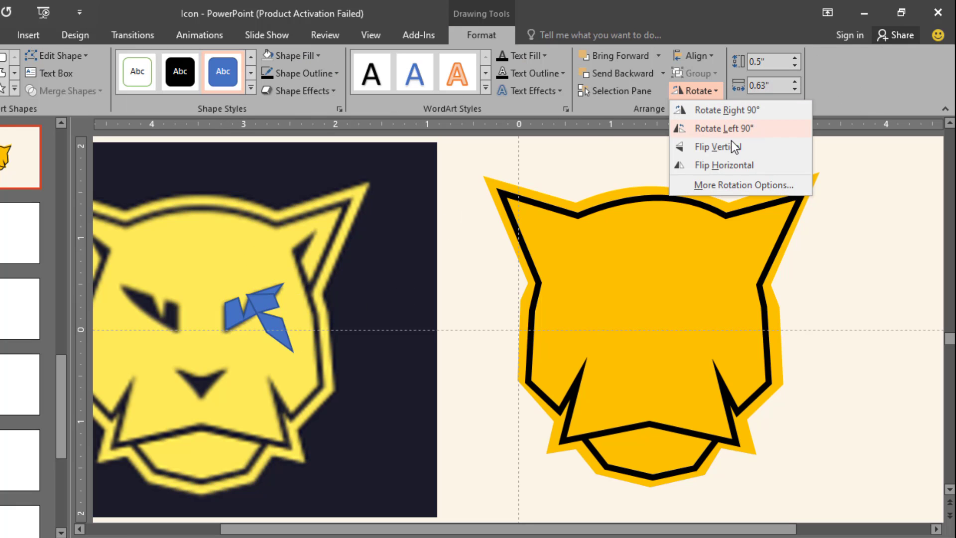
left_click(724, 165)
left_click_drag(258, 316, 151, 303)
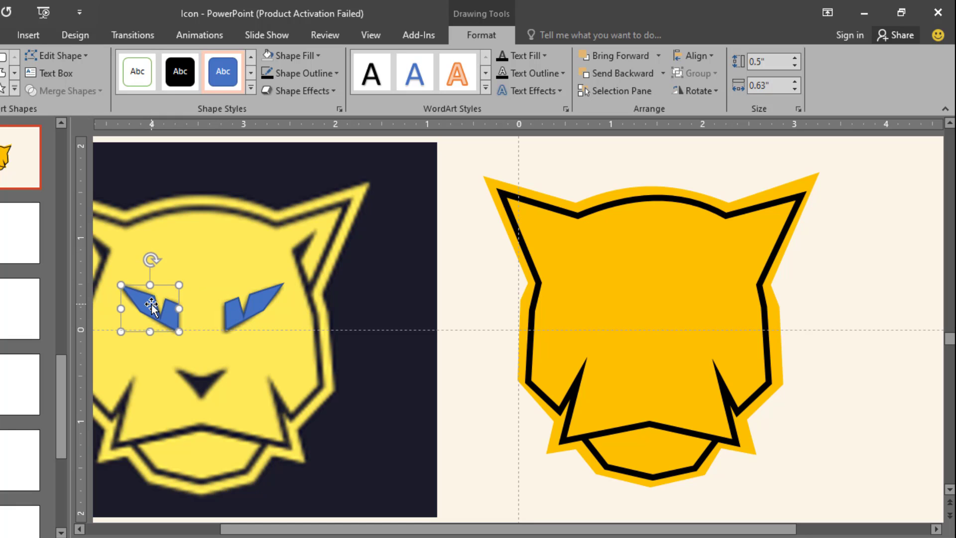
Move both eye shapes together onto the orange face and give them a black fill and outline
left_click(236, 320, "shift")
left_click_drag(236, 320, 687, 312)
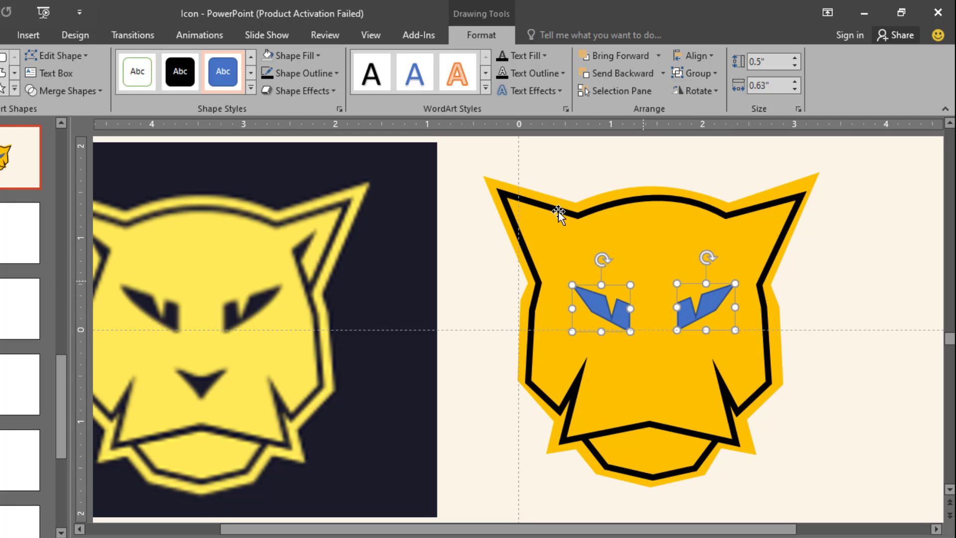
left_click(270, 74)
left_click(318, 55)
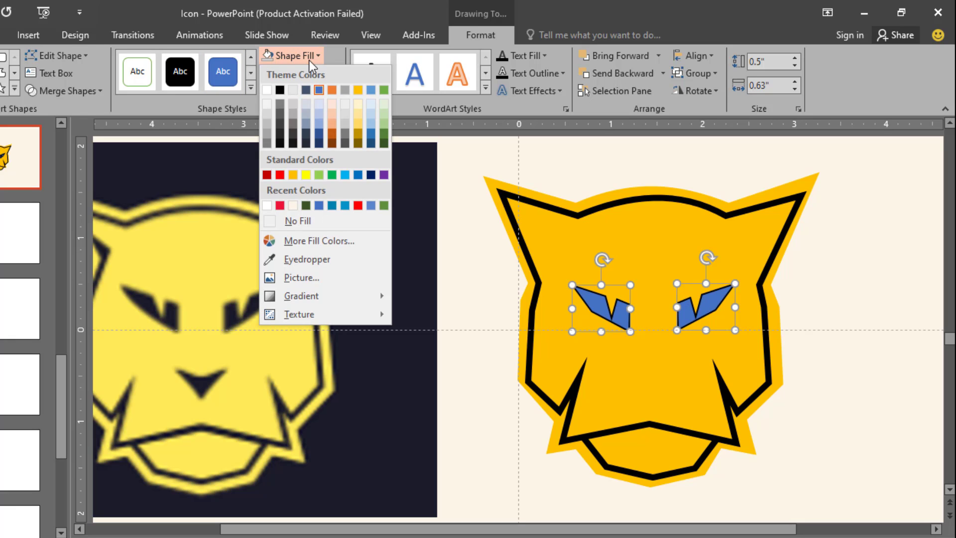
left_click(279, 91)
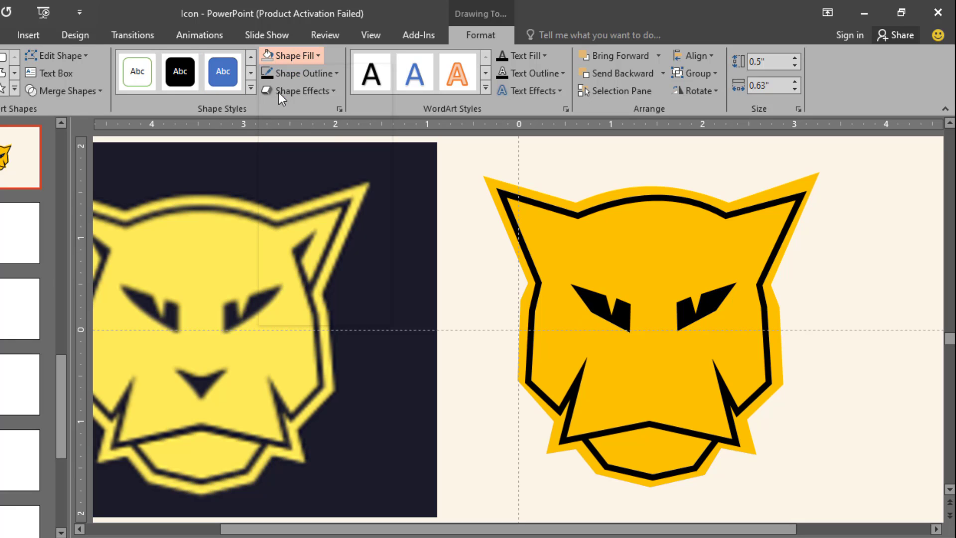
left_click(500, 282)
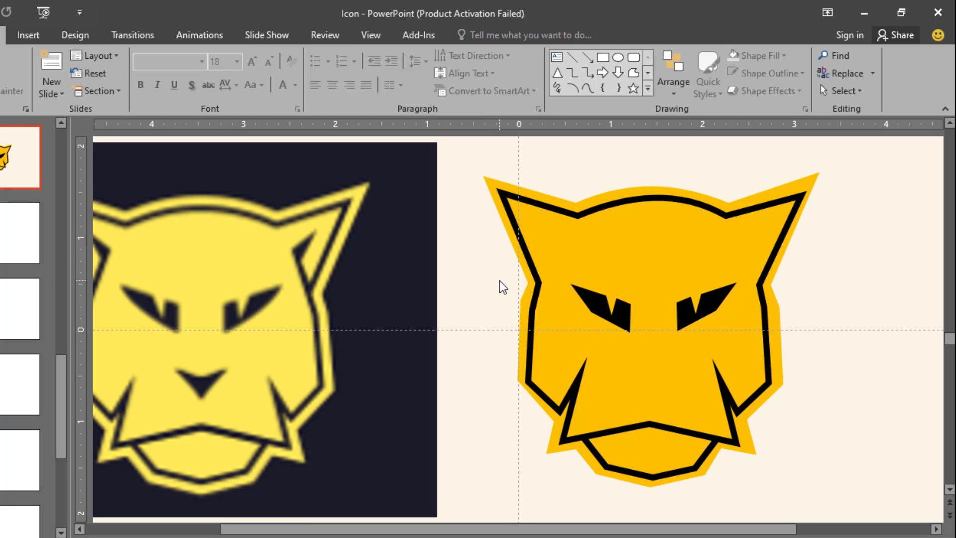
Trace the reference's nose as a downward-pointing freeform triangle and move it onto the orange face below the eyes
left_click(633, 74)
left_click(200, 399)
left_click(178, 370)
left_click(224, 369)
left_click(200, 398)
left_click_drag(248, 380, 647, 372)
Edit the nose triangle's points to bend its straight upper edge into a shallow downward curve
scroll(695, 380, "up", 3)
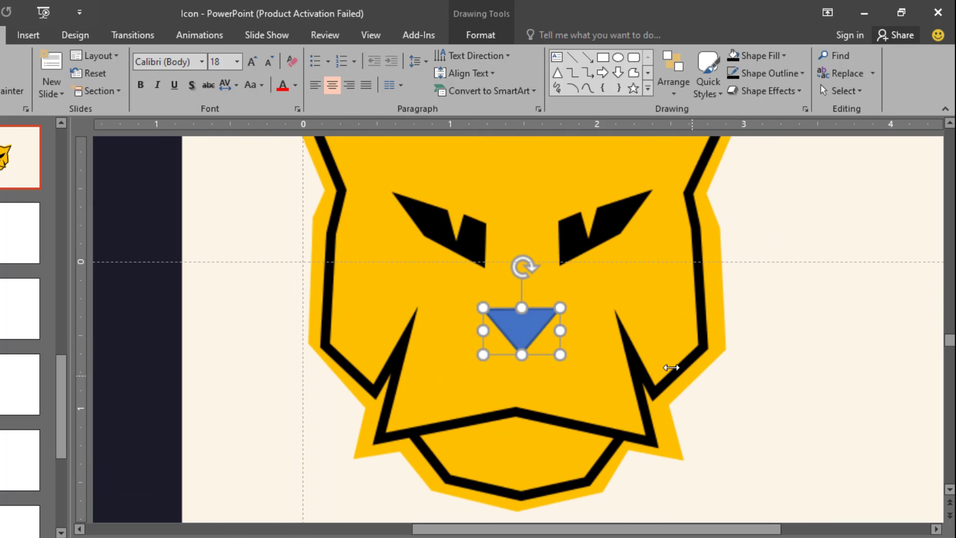
scroll(531, 323, "up", 2)
right_click(530, 321)
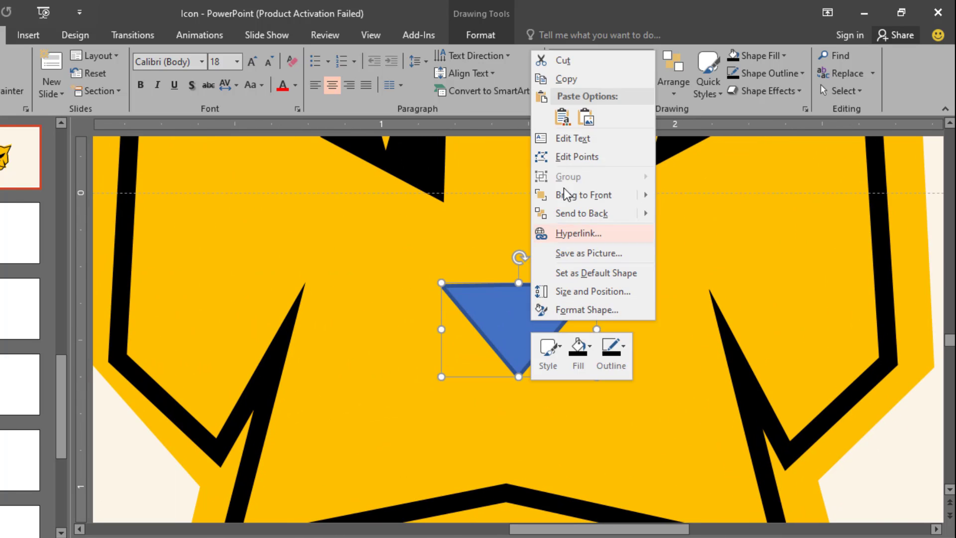
left_click(580, 156)
left_click(441, 283)
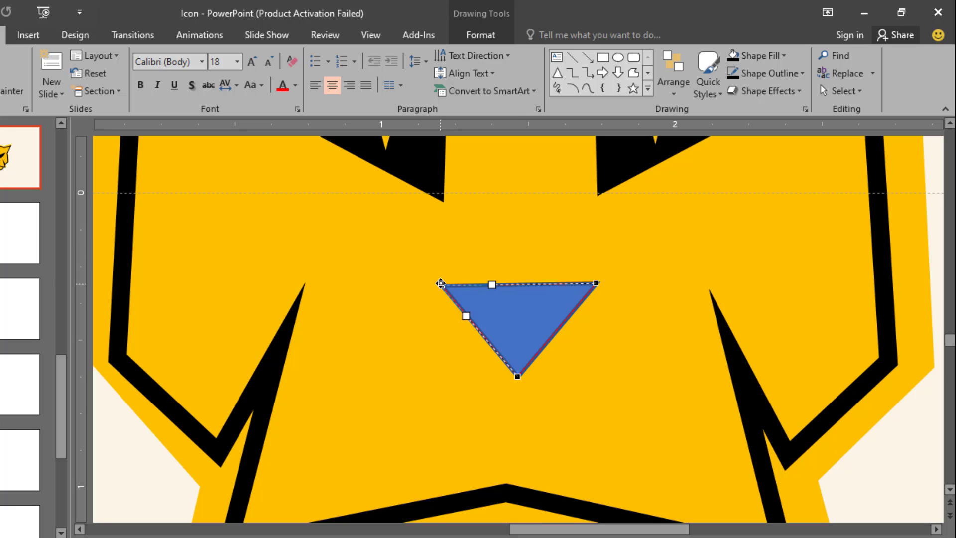
left_click_drag(441, 284, 540, 305)
left_click(596, 282)
left_click(442, 287)
left_click(595, 282)
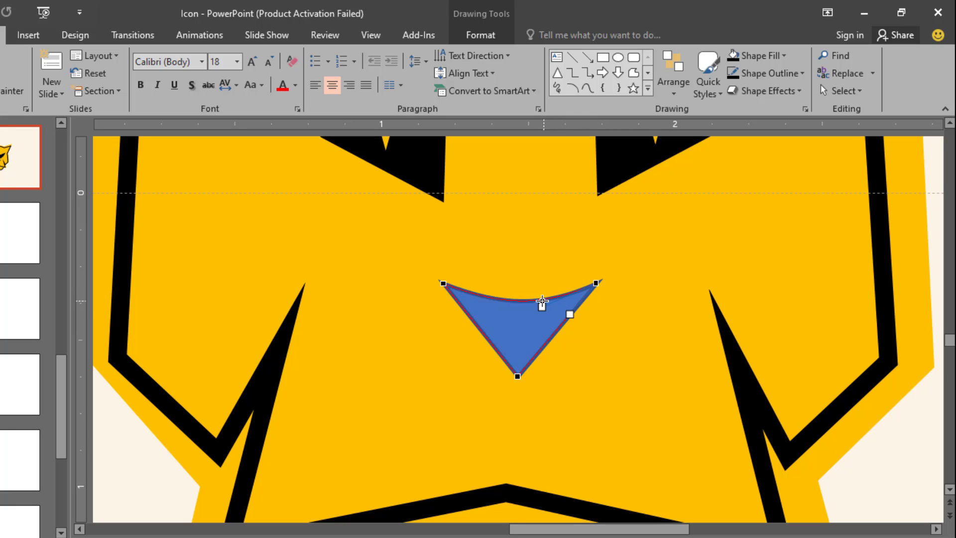
Give the nose shape a black fill and a black outline
left_click(536, 322)
left_click(470, 36)
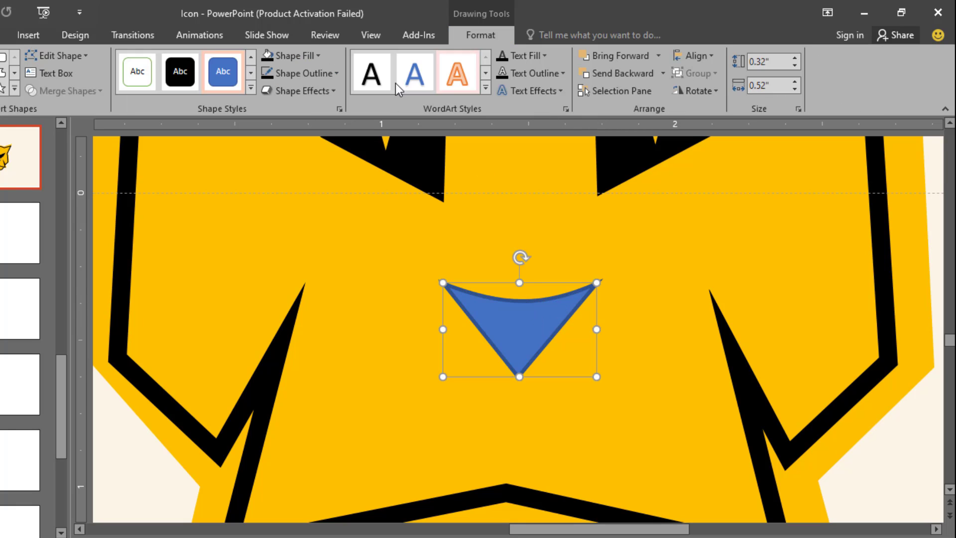
left_click(269, 74)
left_click(269, 56)
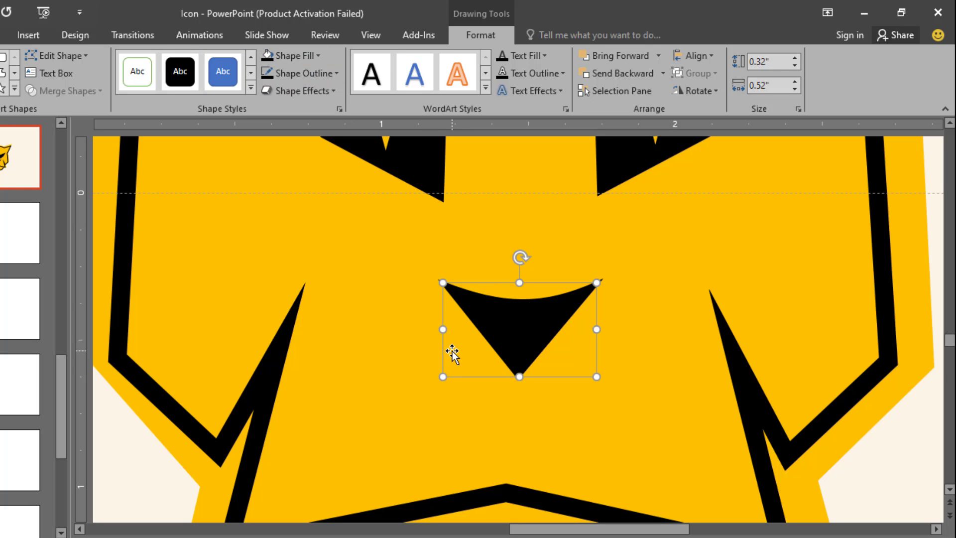
key("Escape")
Compare the drawn tiger head as a whole with the reference picture
scroll(453, 356, "down", 5)
left_click(458, 350, "ctrl")
scroll(458, 350, "down", 3)
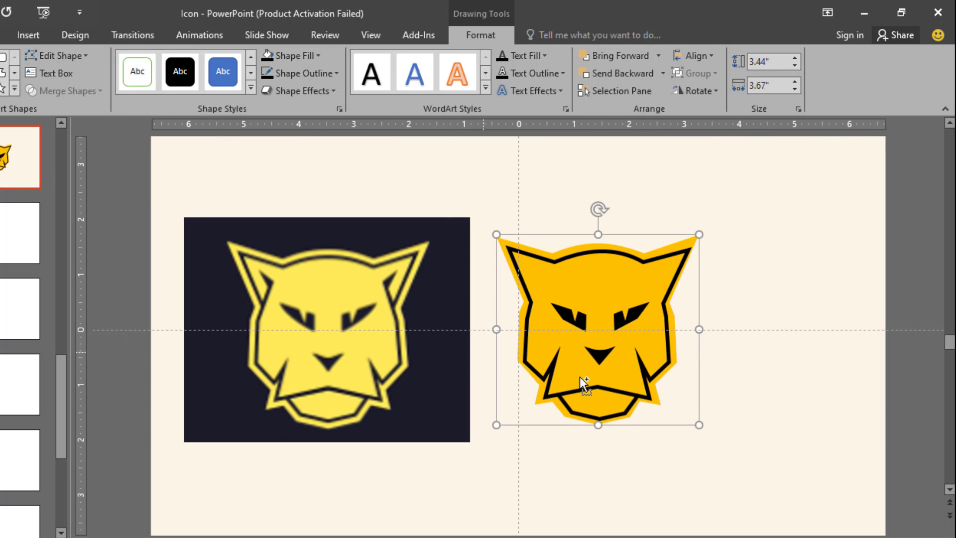
scroll(596, 381, "up", 3)
scroll(596, 381, "down", 3)
left_click(692, 453)
left_click(344, 328)
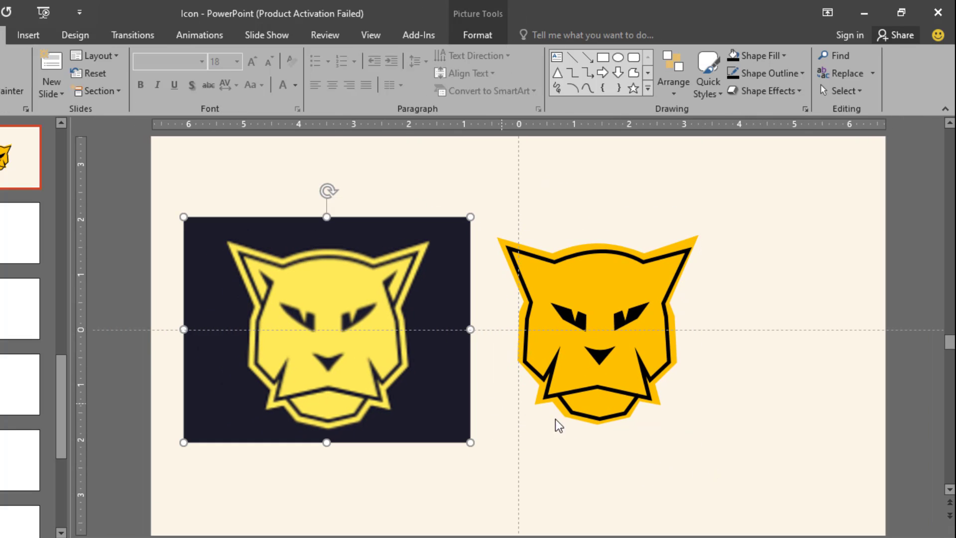
left_click_drag(784, 499, 480, 167)
left_click(838, 360)
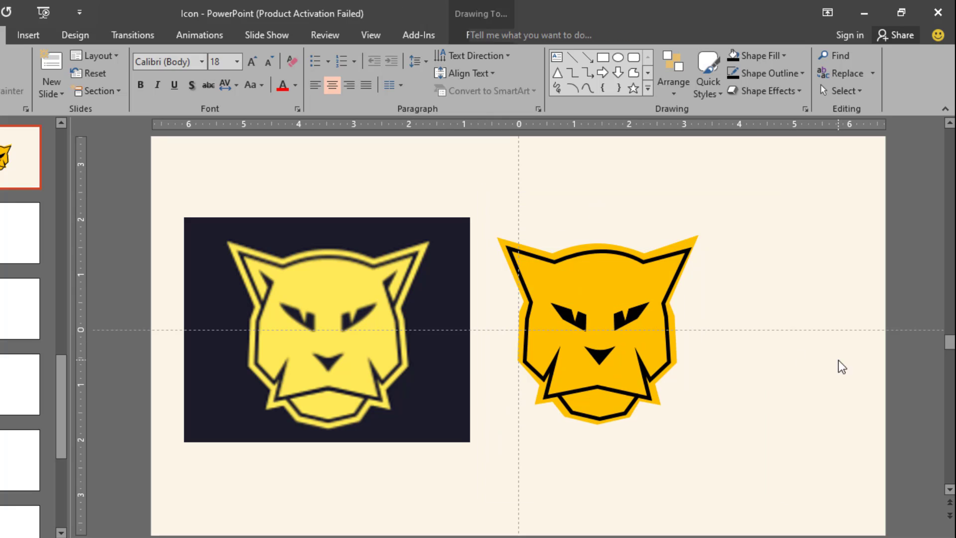
Nudge the orange silhouette slightly down behind the black line work
left_click(694, 238)
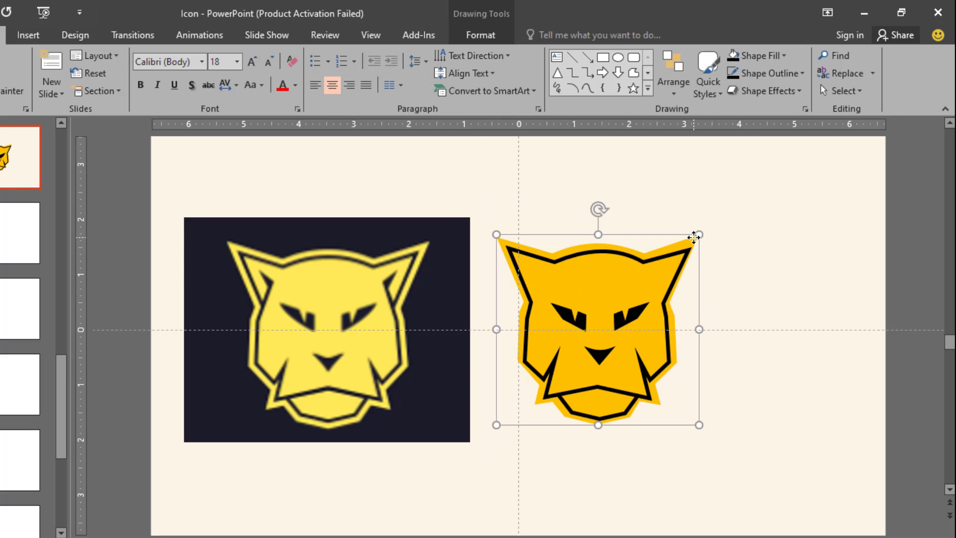
key("Right")
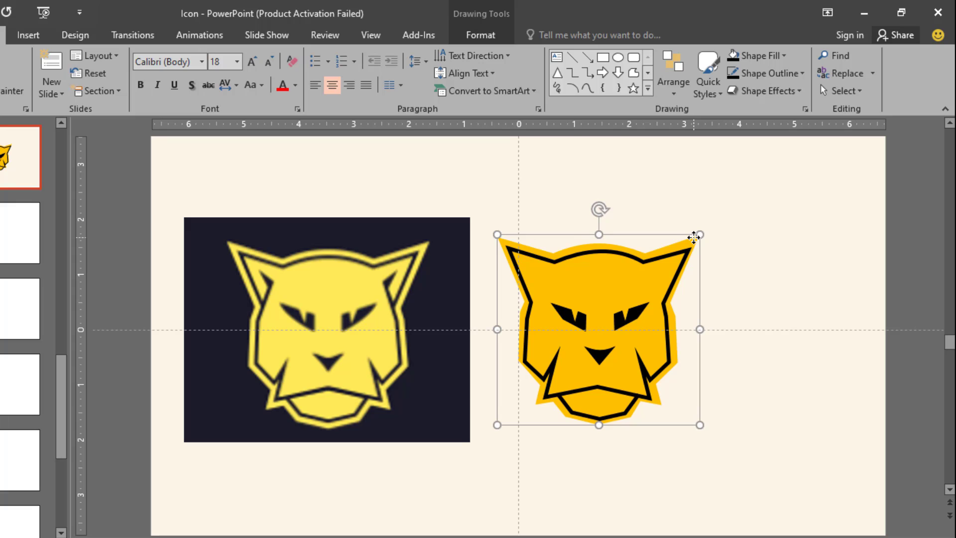
key("Down")
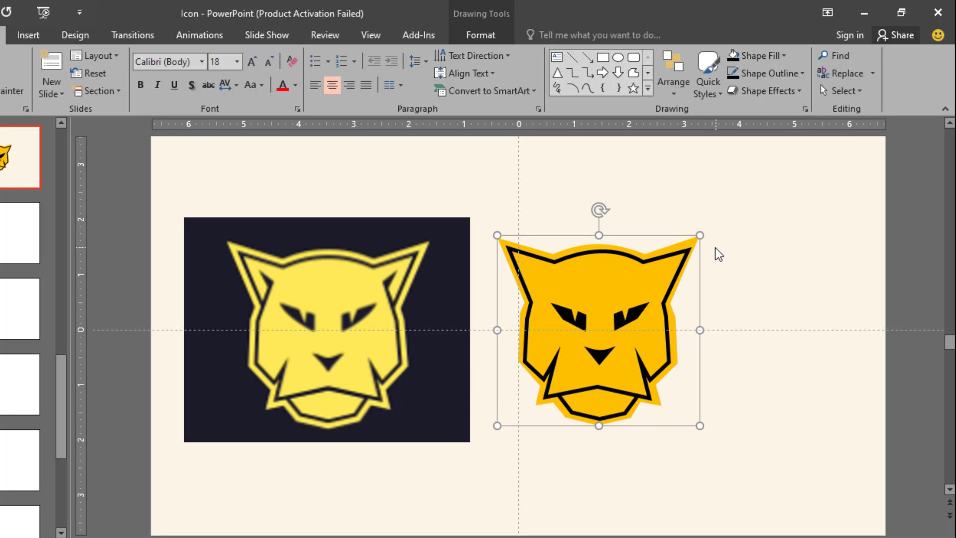
key("Left")
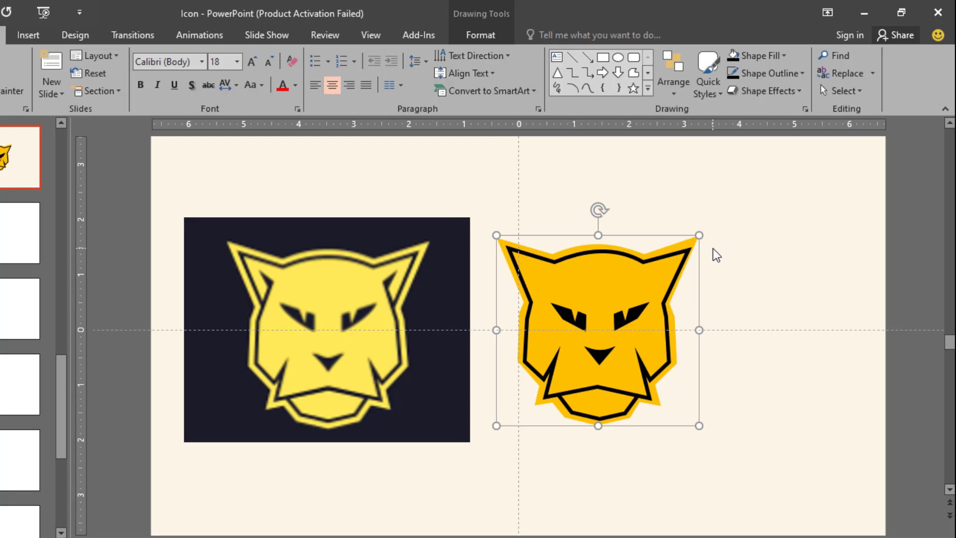
scroll(713, 249, "up", 3, "ctrl")
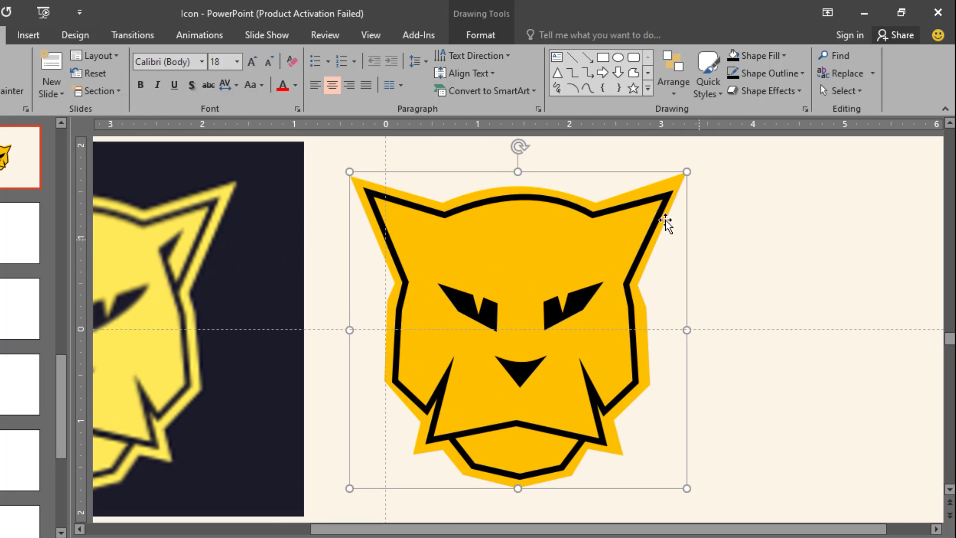
Edit the orange silhouette's points to shift the tip of the right ear slightly outward and down
right_click(672, 182)
left_click(727, 289)
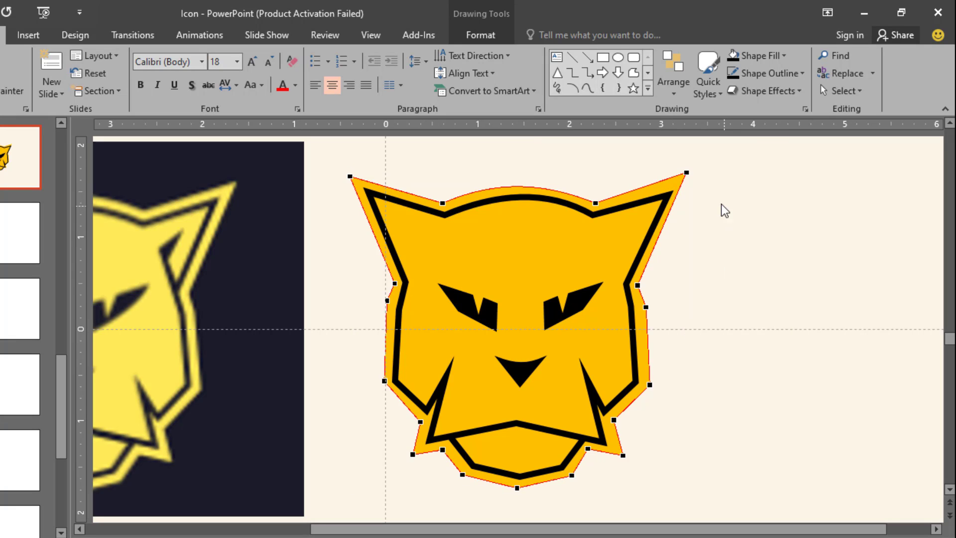
left_click_drag(686, 175, 690, 176)
left_click(704, 208)
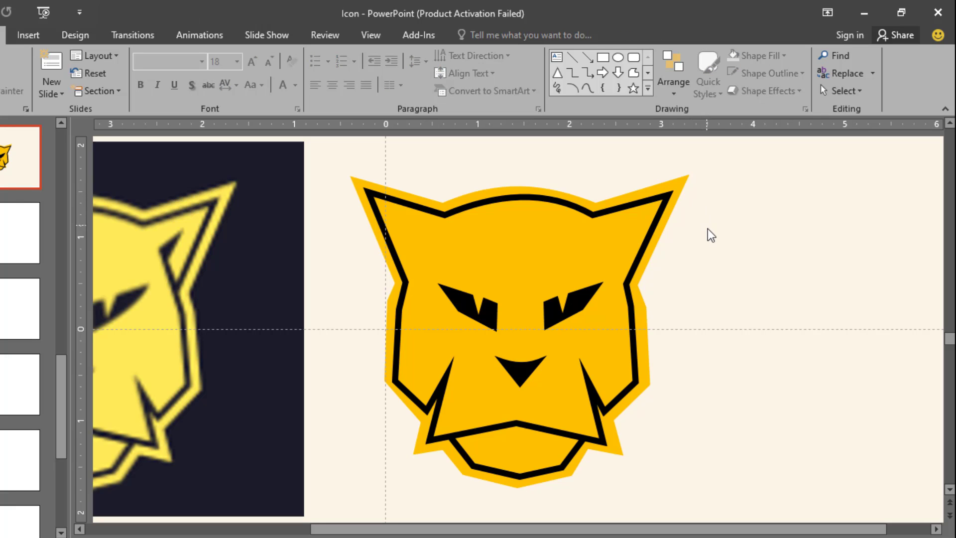
Group all parts of the drawn tiger head and move the group about 1 inch to the right
scroll(649, 297, "down", 2, "ctrl")
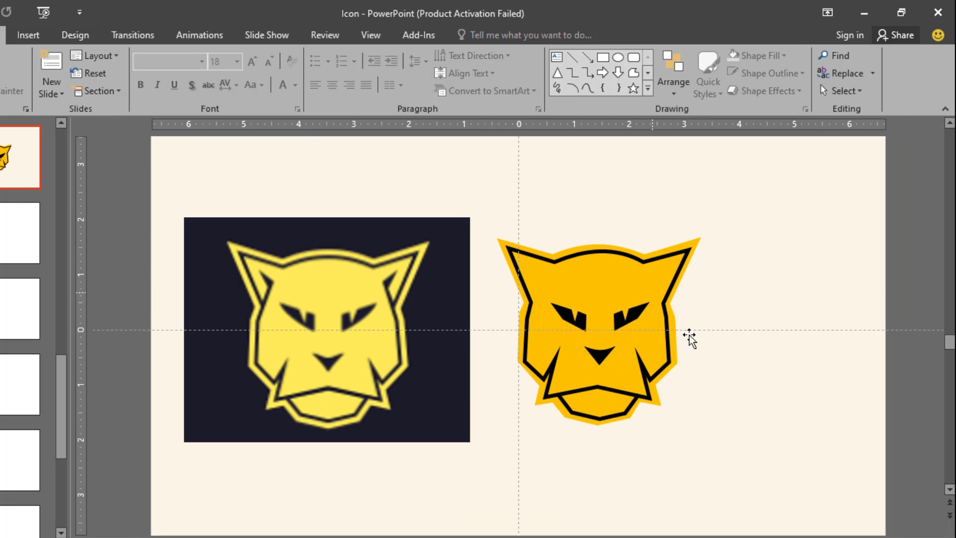
left_click_drag(769, 489, 484, 168)
key("ctrl+g")
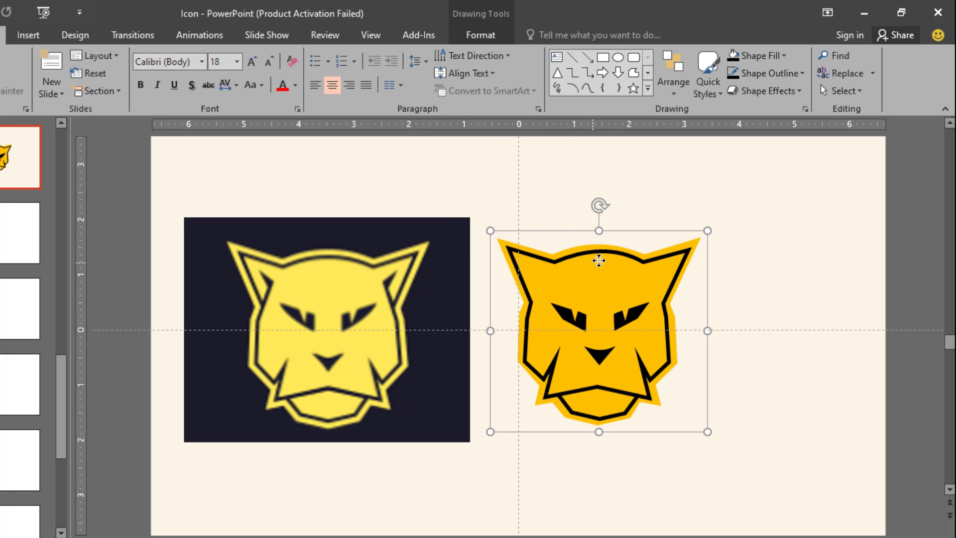
left_click_drag(599, 260, 656, 258)
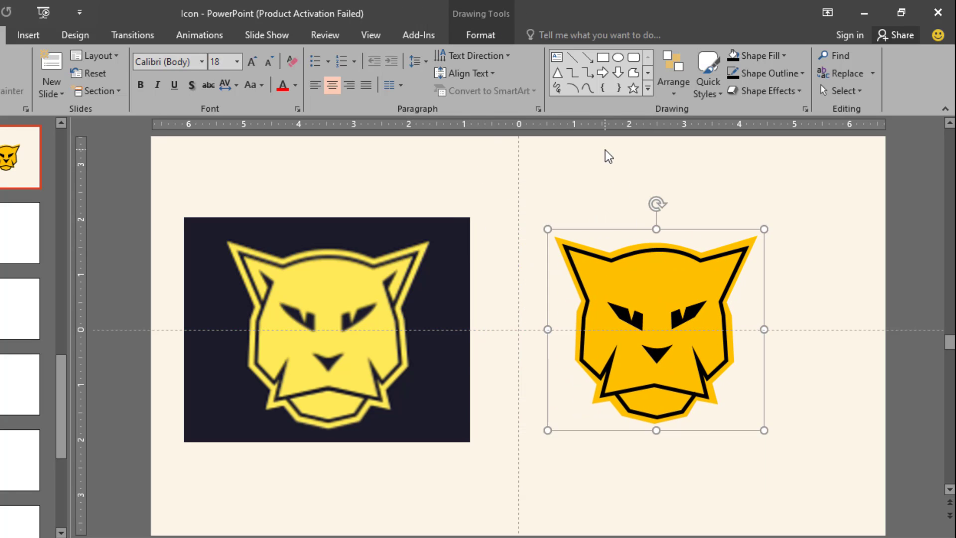
left_click(605, 150)
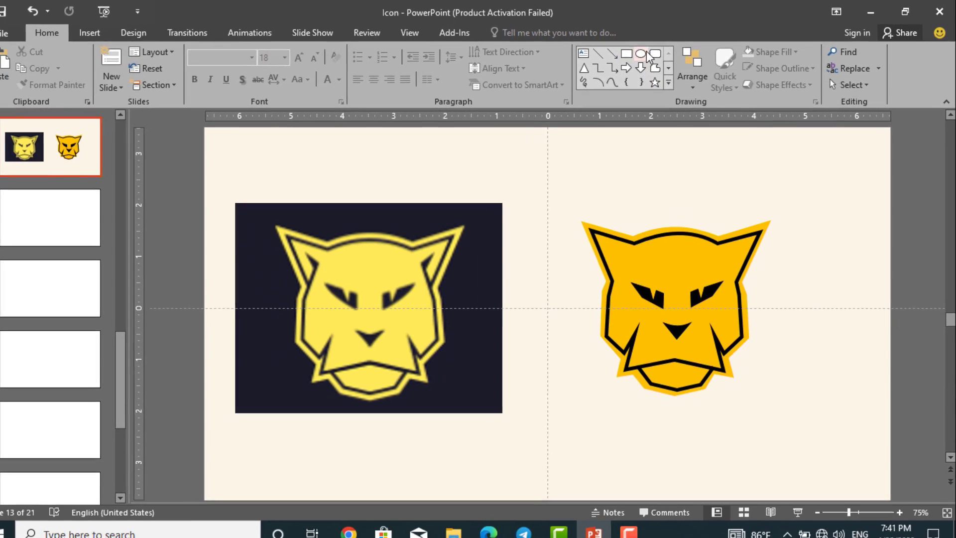
Add a rounded square about 4.26 inches wide around the tiger head, send it to the back and centre it behind the head
left_click(619, 57)
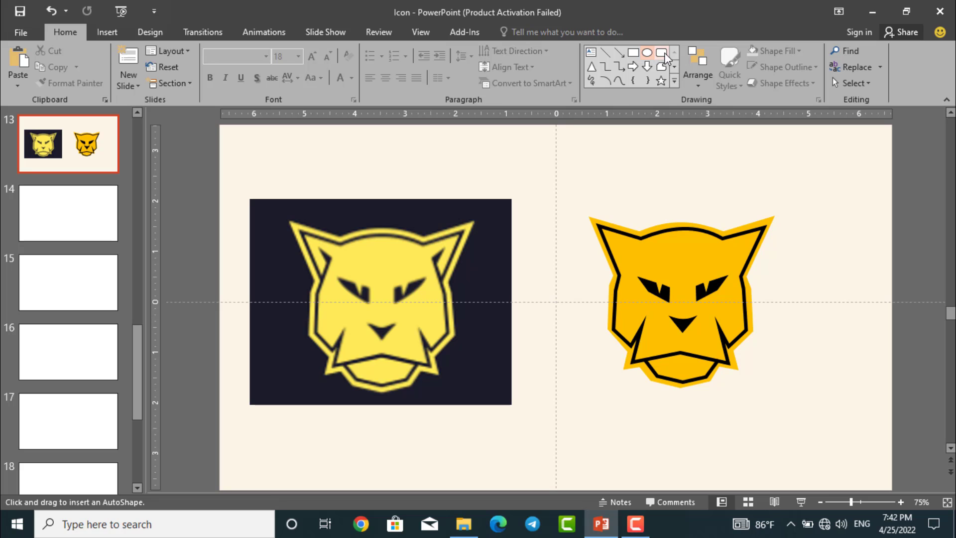
left_click(661, 53)
left_click_drag(573, 192, 787, 371)
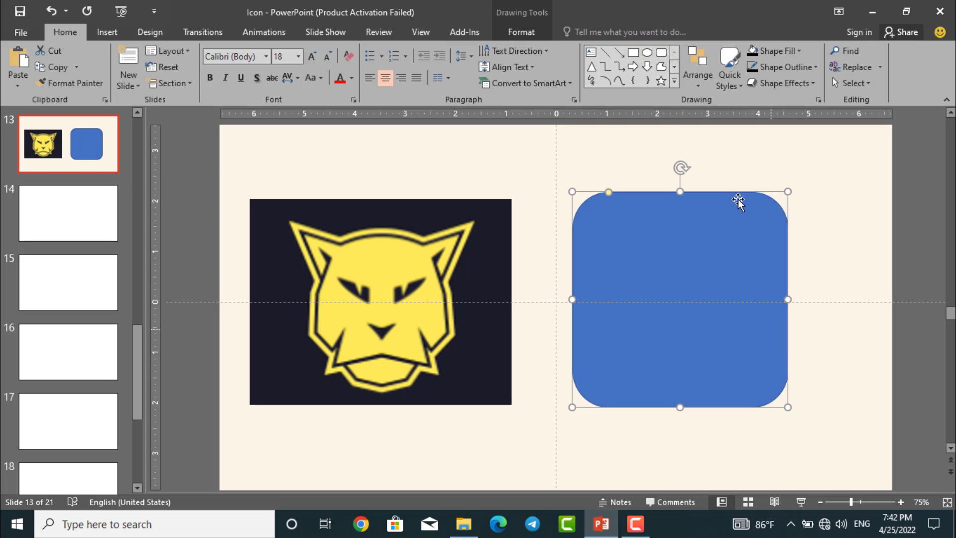
left_click(697, 74)
left_click(719, 136)
left_click_drag(727, 209, 727, 206)
Give the rounded square behind the tiger head a black fill and a black outline
left_click(518, 33)
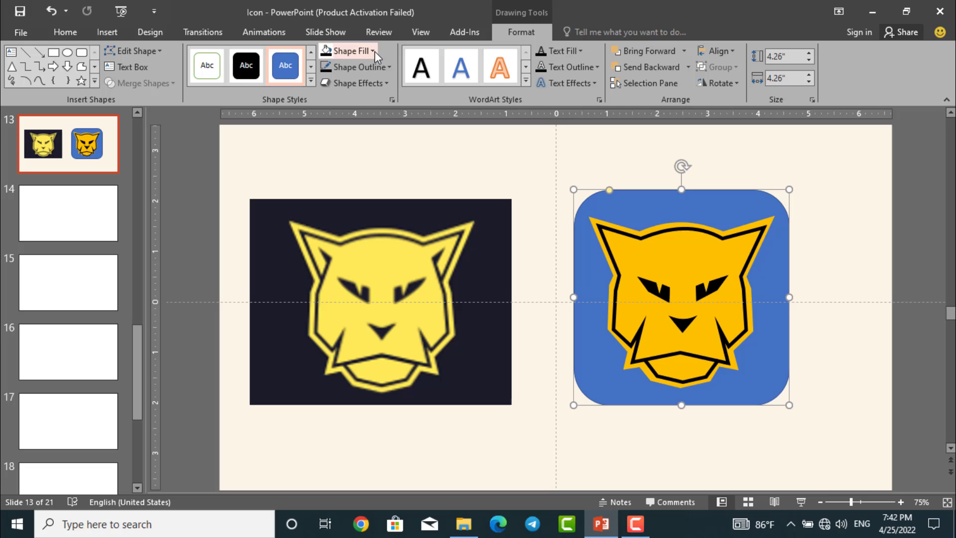
left_click(329, 51)
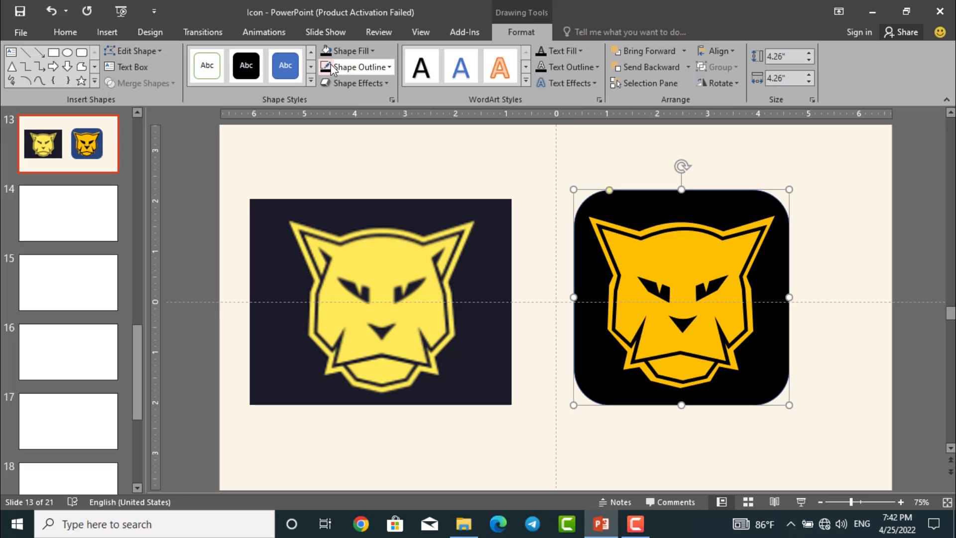
left_click(578, 180)
Move the tiger head and its black badge together slightly to the right and present the slide full screen
scroll(604, 224, "down", 1)
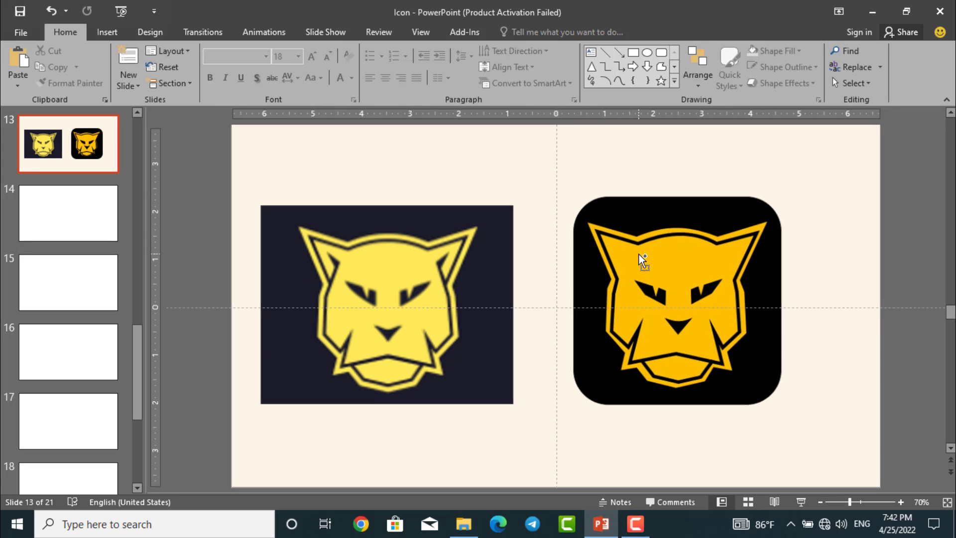
mouse_move(840, 475)
left_mouse_down()
mouse_move(678, 359)
mouse_move(535, 162)
left_mouse_up()
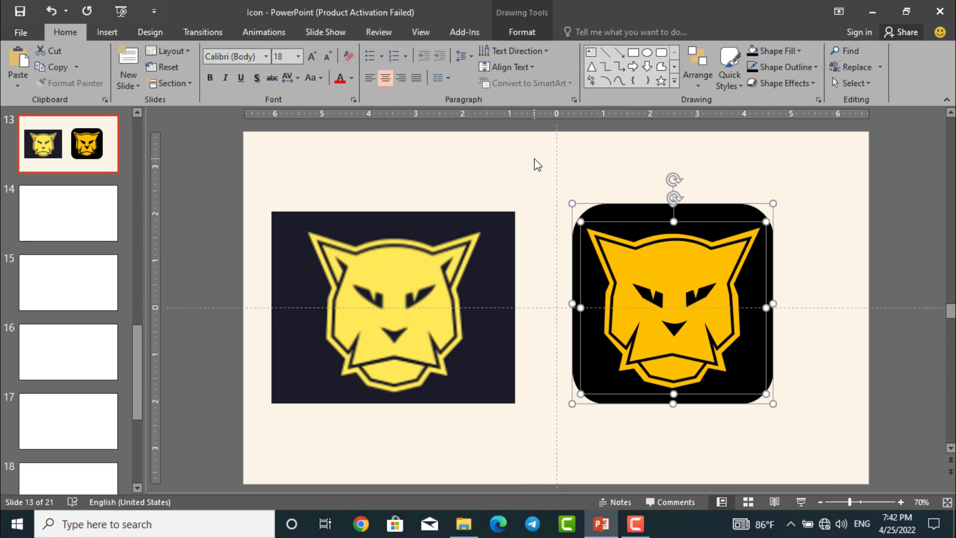
left_click_drag(664, 209, 694, 207)
left_click(800, 502)
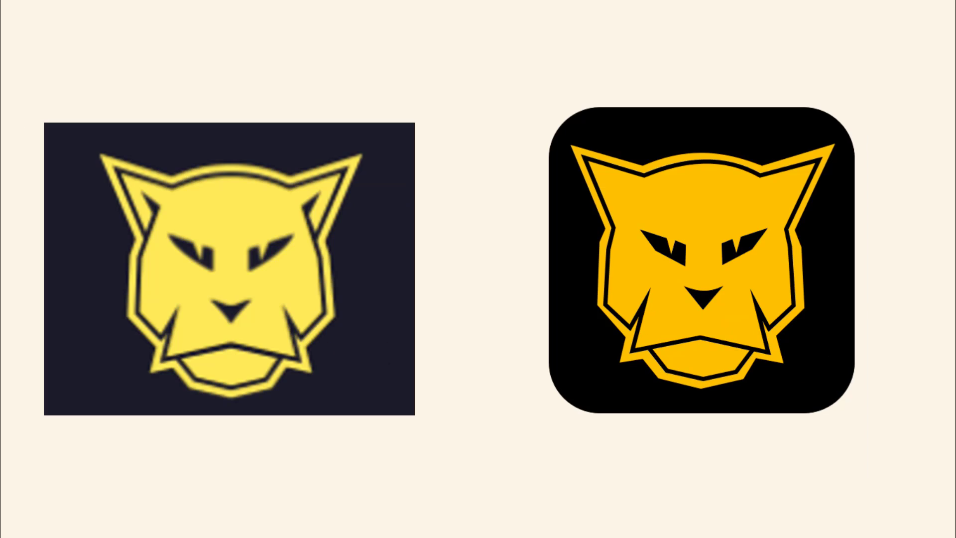